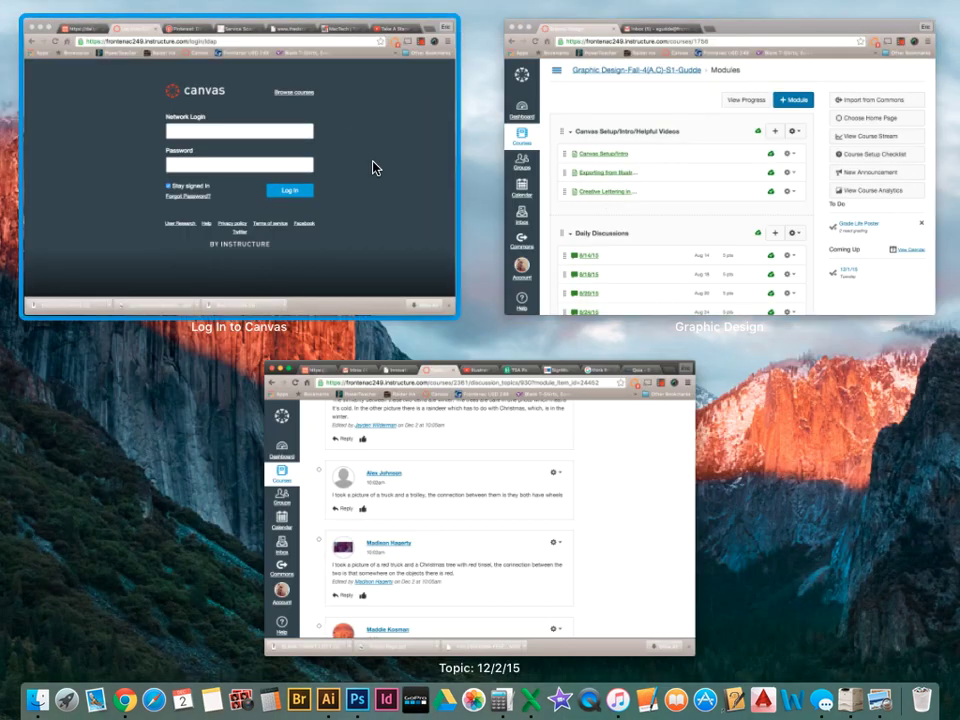
- Switch from the browser to Photoshop's blank white letter-size Untitled-1 document
left_click(360, 697)
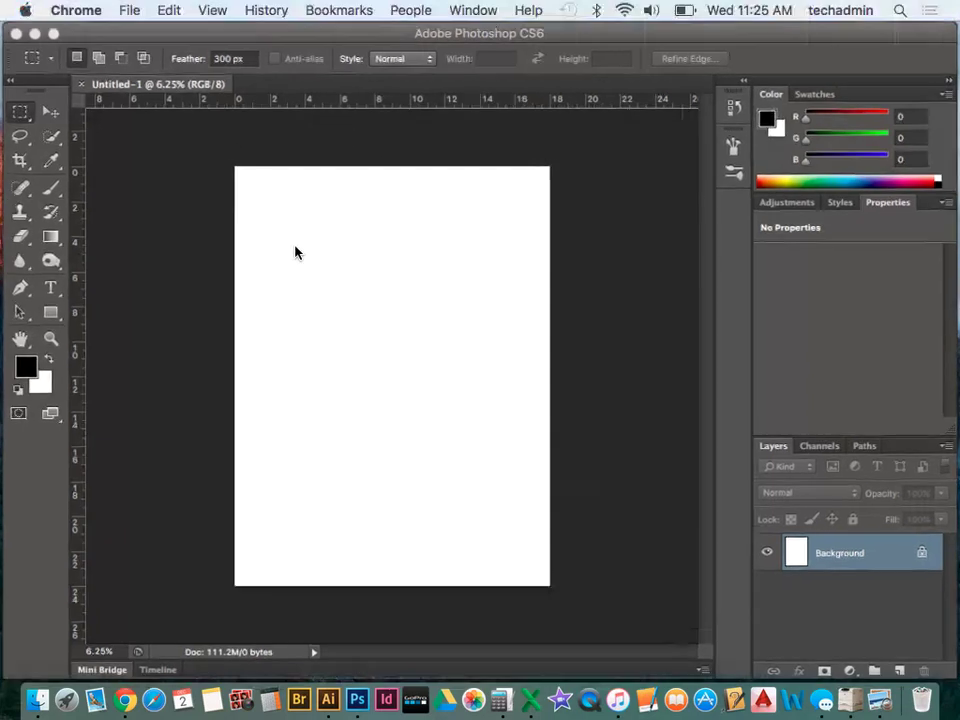
- Fill the Background layer with the solid royal blue 0c15d2 using Edit > Fill
left_click(229, 57)
left_click(188, 11)
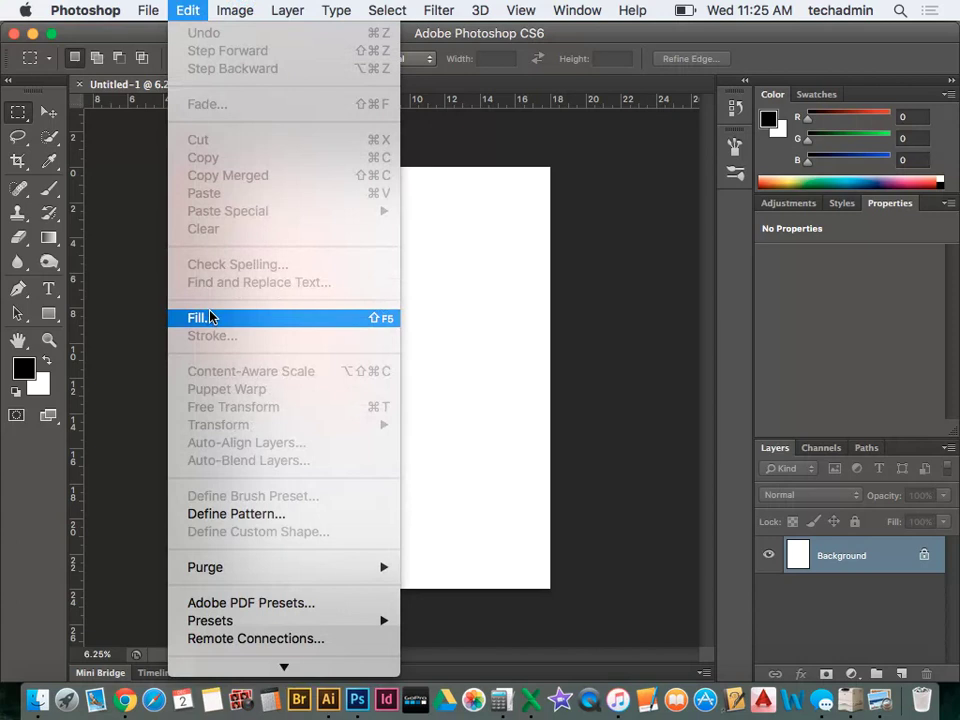
left_click(209, 317)
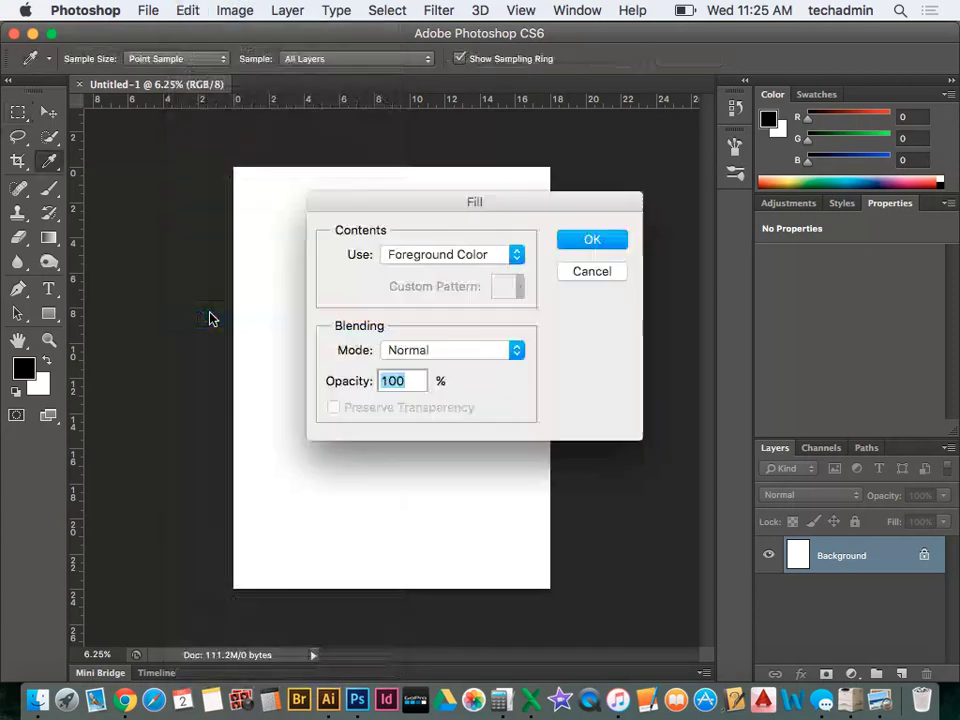
left_click(402, 256)
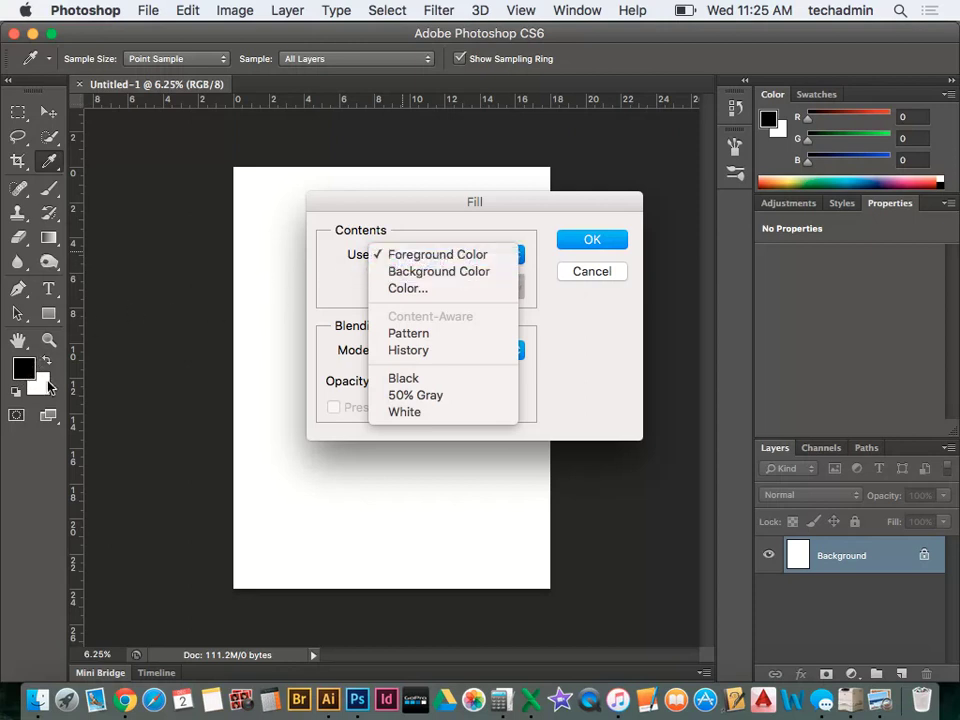
left_click(399, 289)
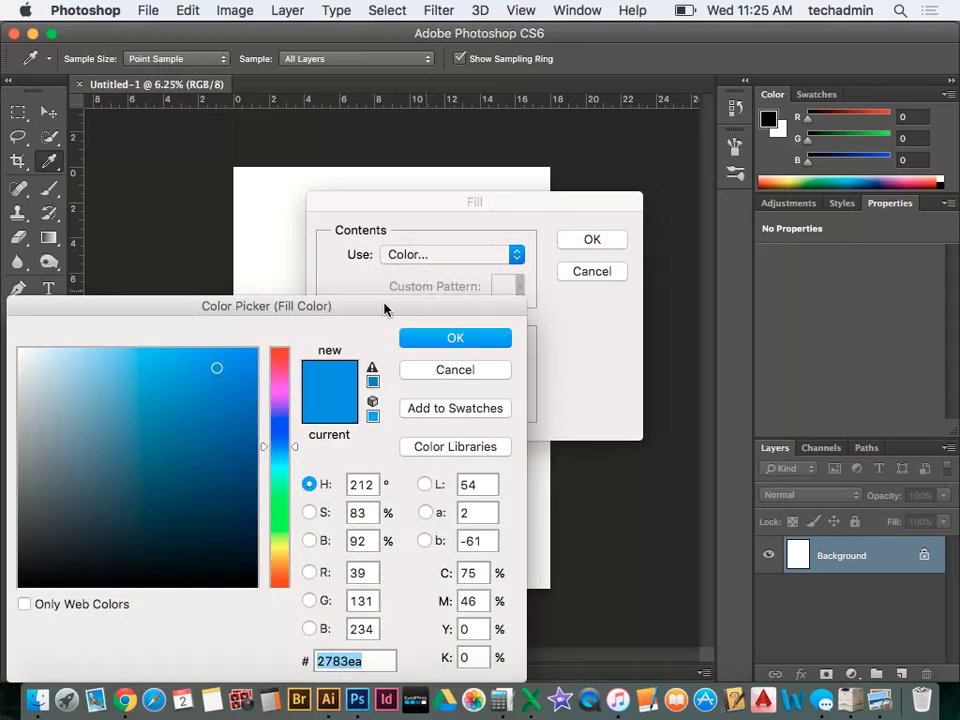
left_click(244, 390)
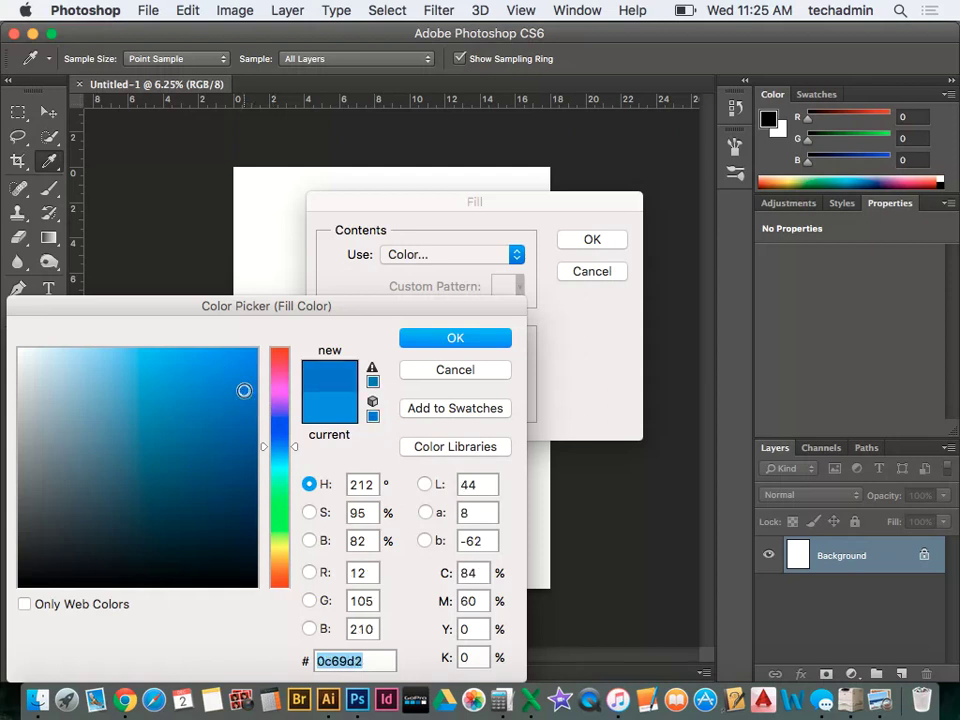
left_click(282, 430)
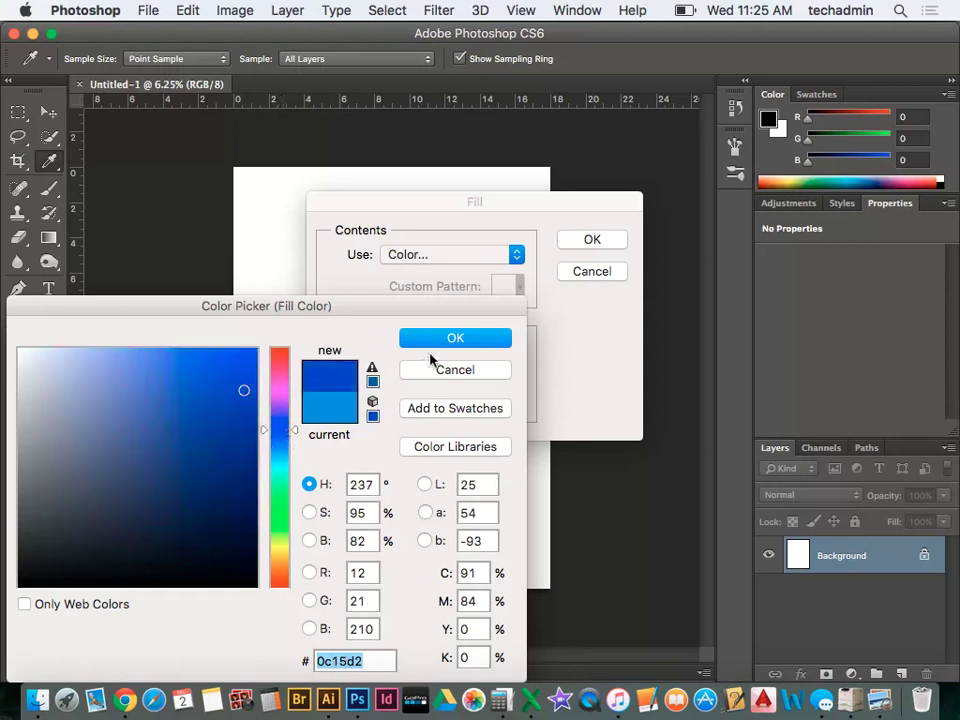
left_click(434, 343)
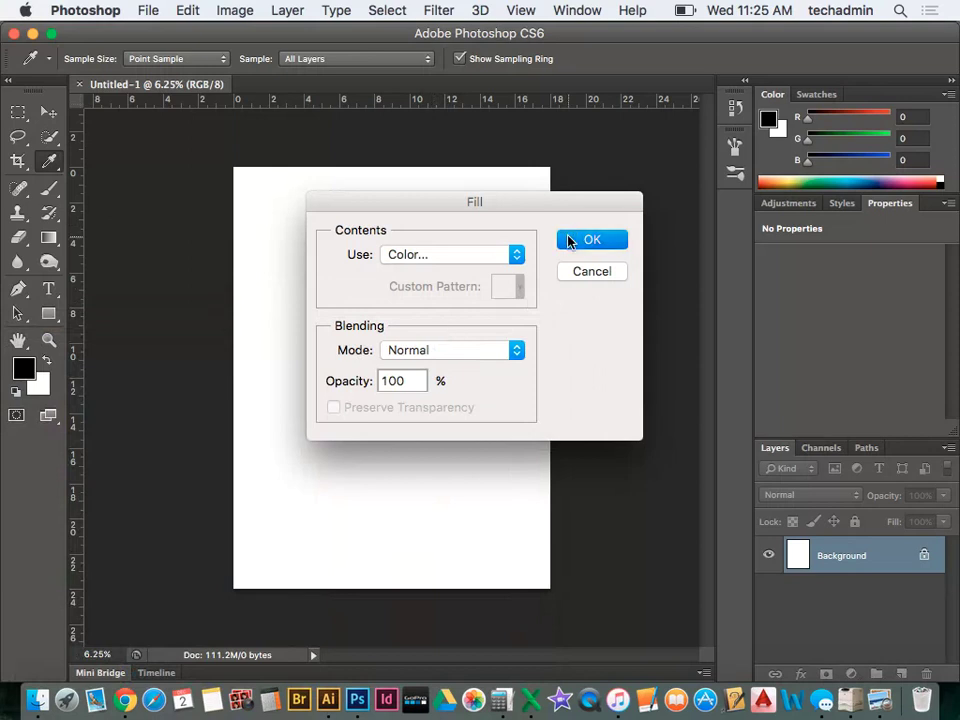
left_click(573, 239)
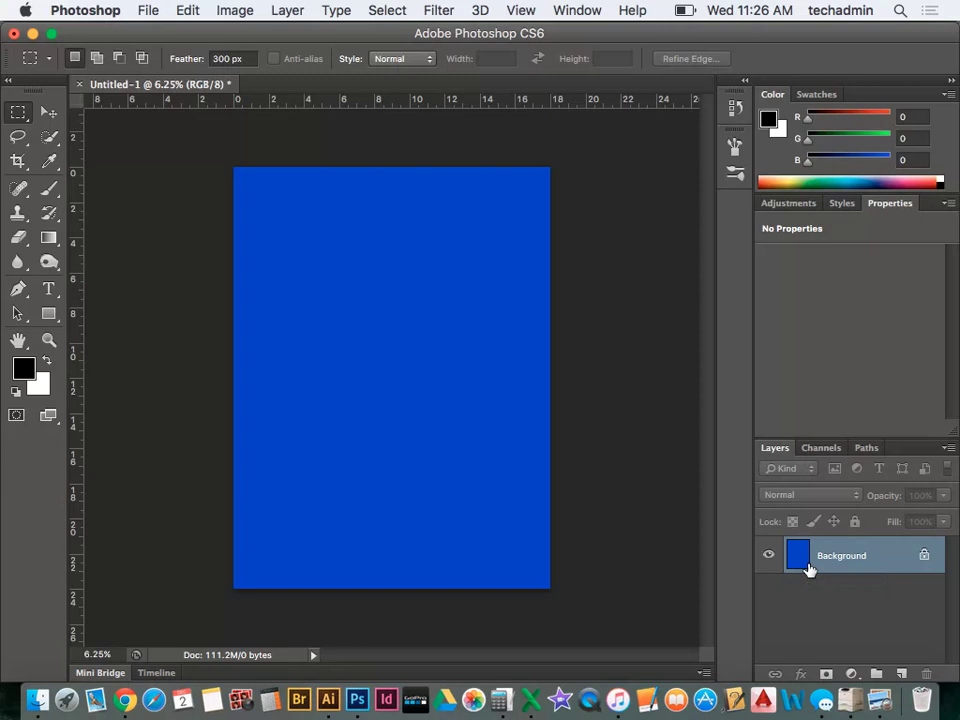
- Convert the blue Background into Layer 0 and lower its opacity to 42%
double_click(924, 557)
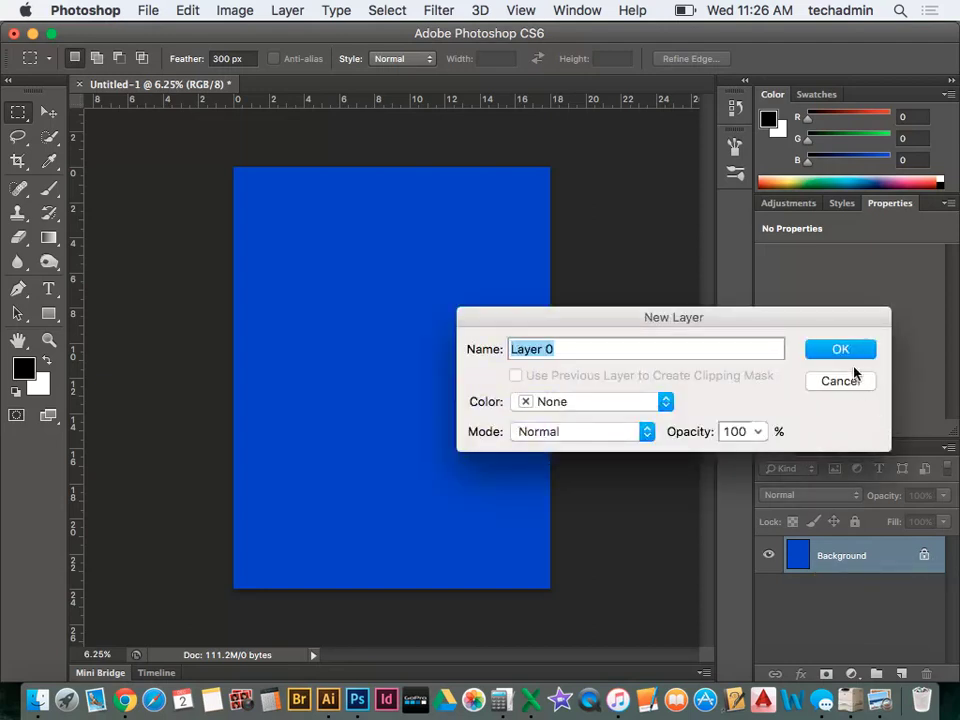
left_click(846, 352)
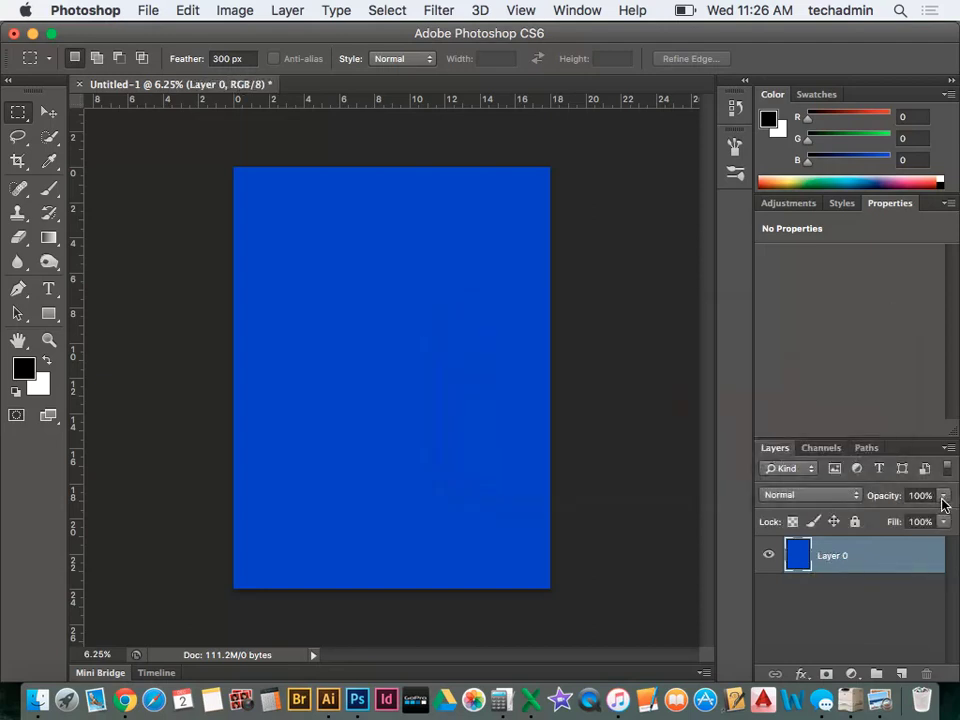
left_click(942, 496)
left_click_drag(932, 513, 893, 515)
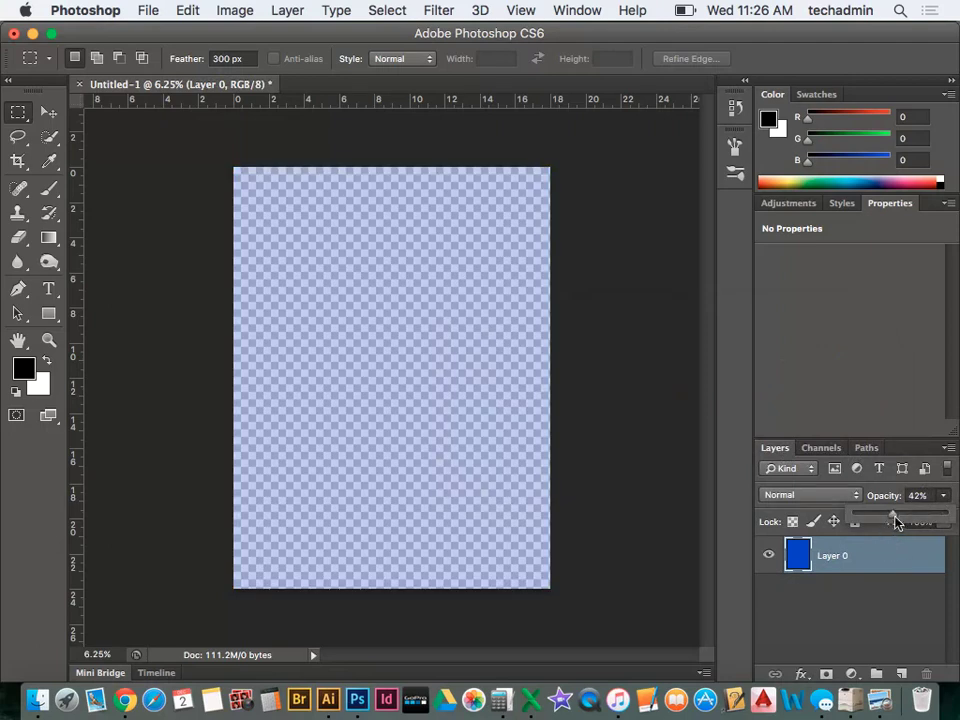
left_click(884, 601)
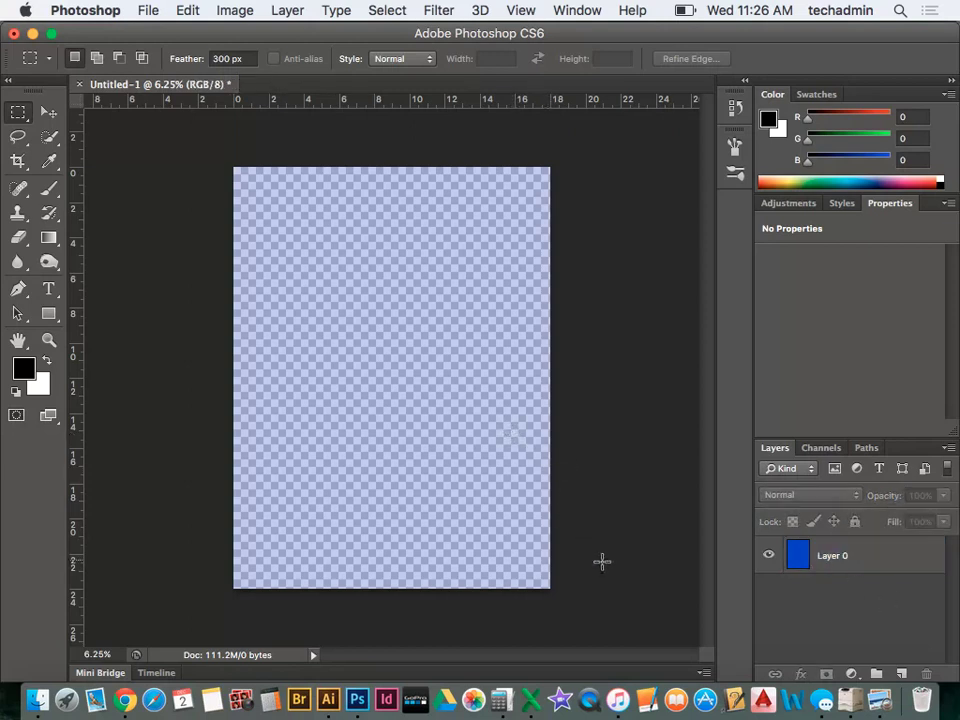
- Add a new Layer 1 below Layer 0 and select it
left_click(901, 677)
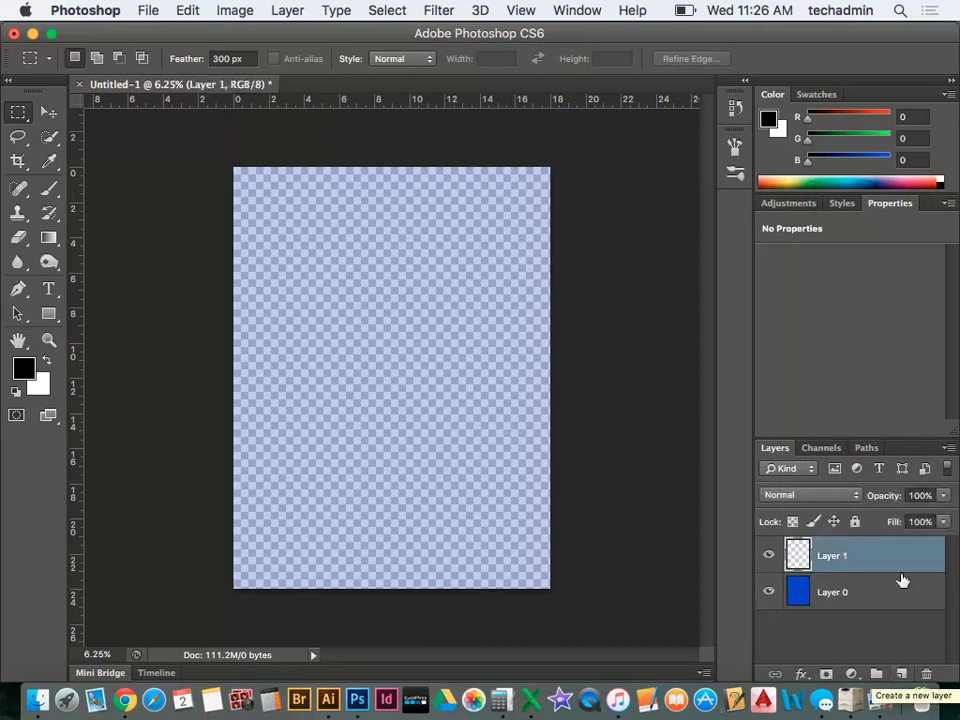
left_click_drag(862, 594, 883, 552)
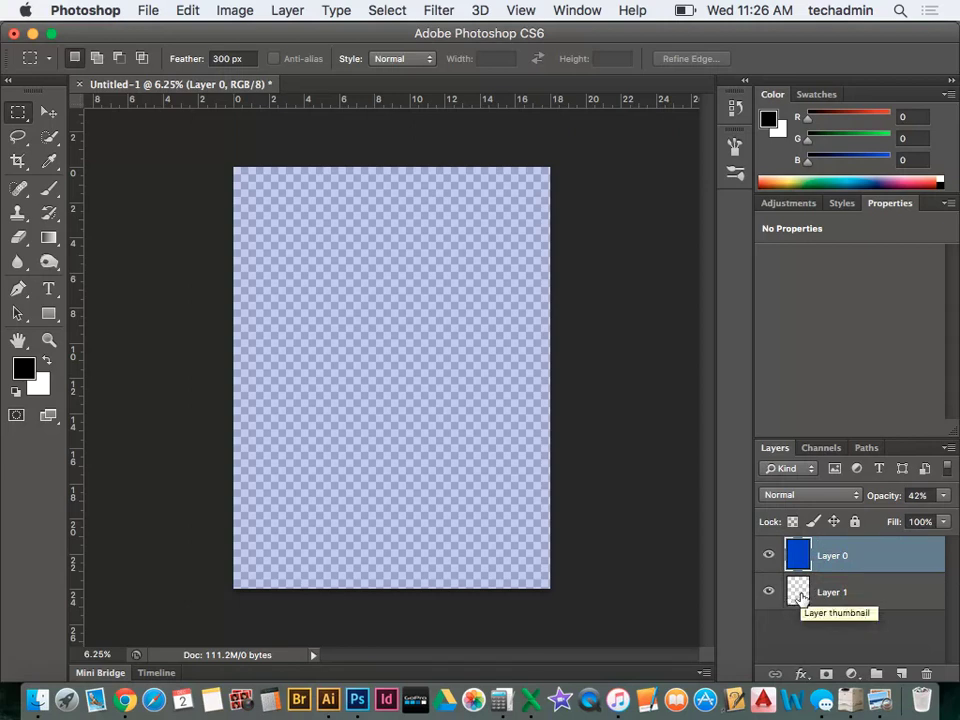
left_click(801, 598)
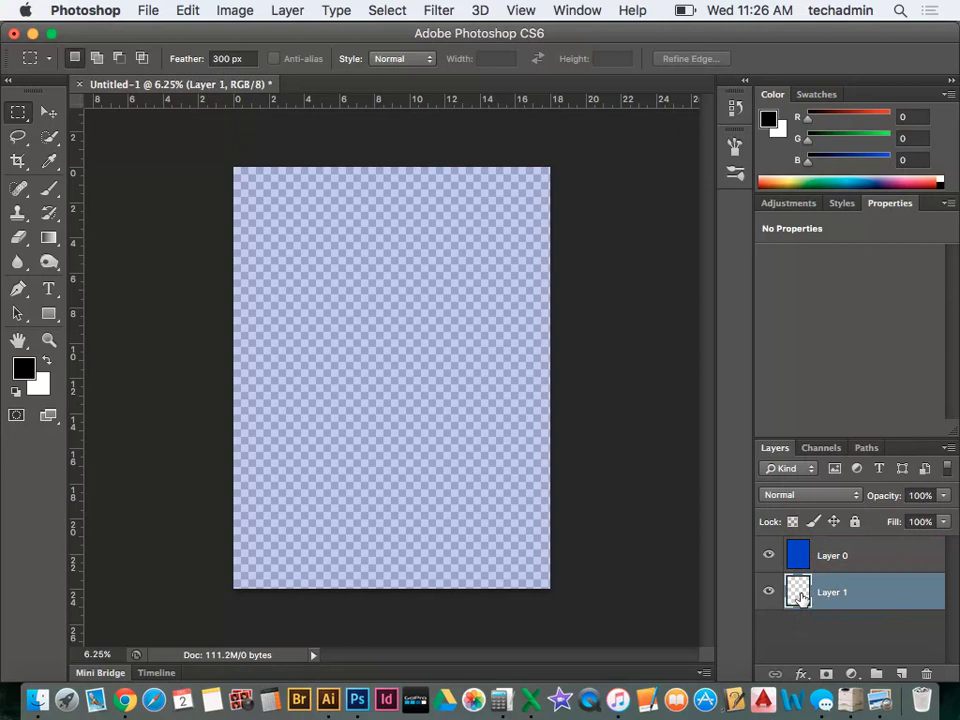
- Fill Layer 1 with White so the page turns opaque pale blue
left_click(184, 12)
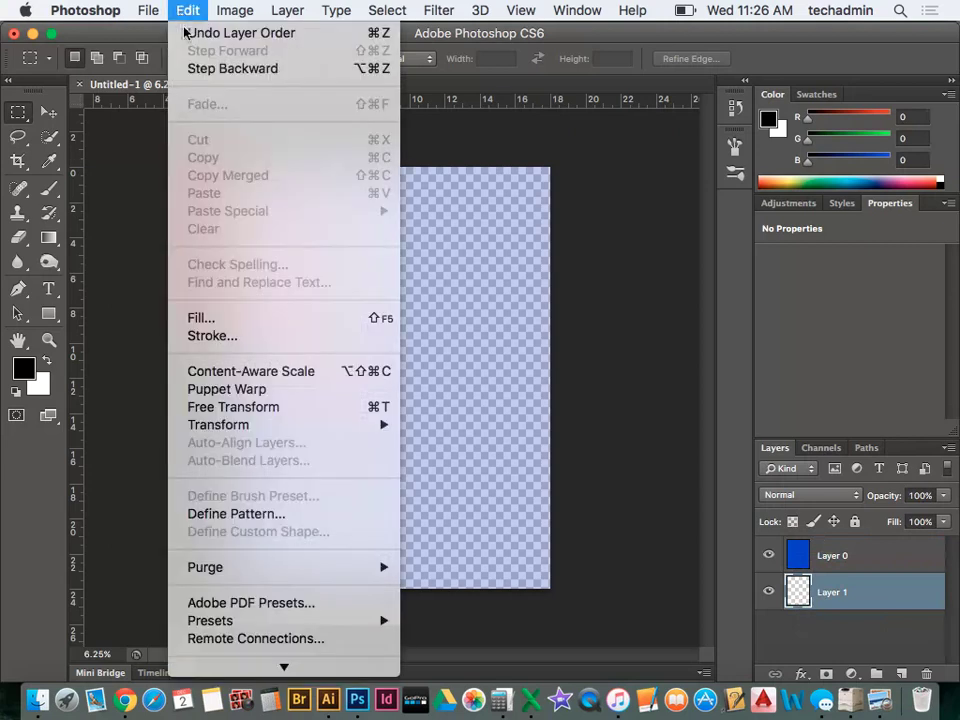
left_click(210, 318)
left_click(446, 254)
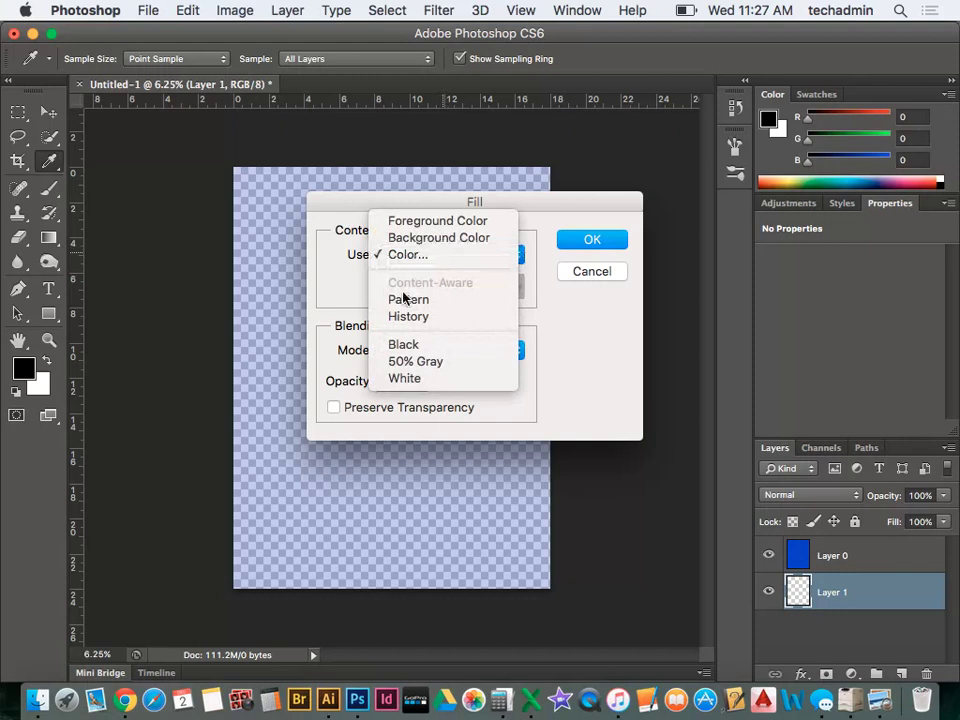
left_click(404, 378)
left_click(604, 245)
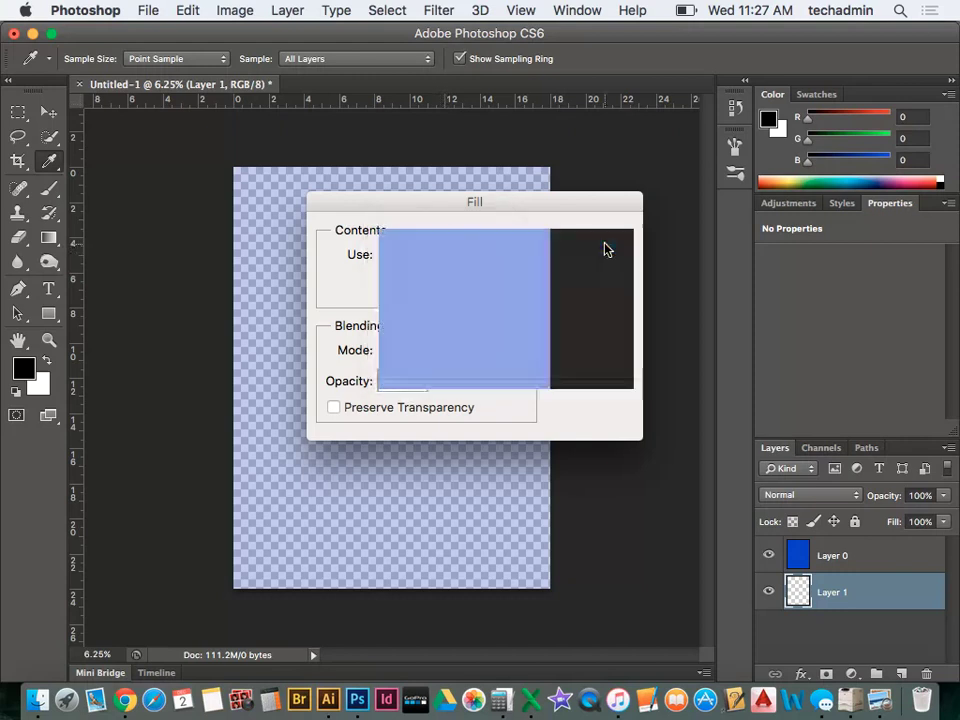
key("m")
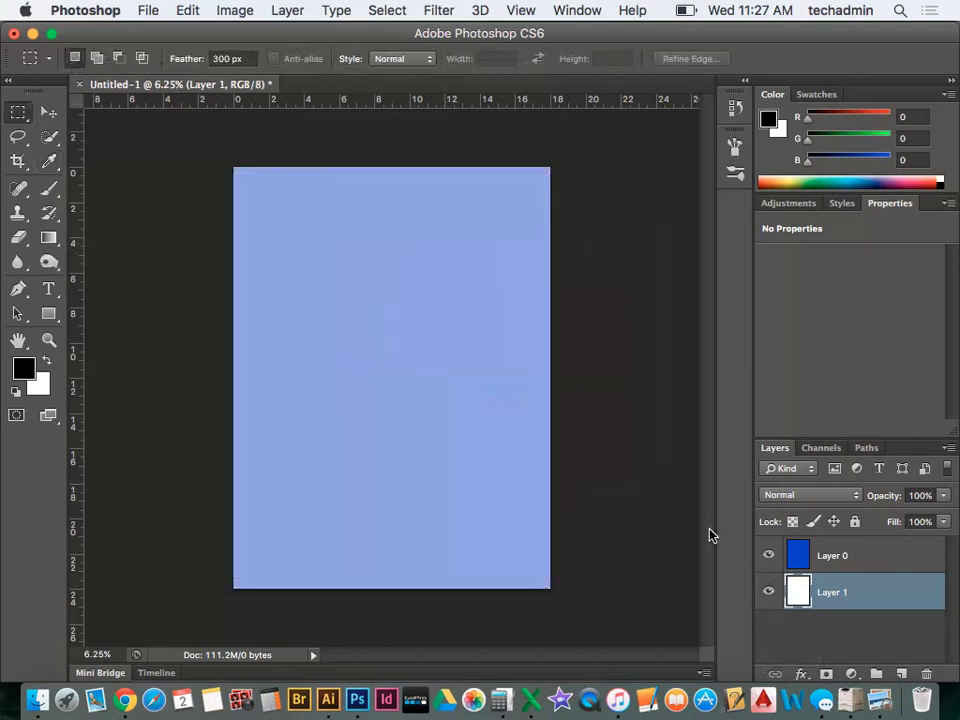
- Lower Layer 0's opacity, then lock the white Layer 1 with Lock All
left_click(879, 560)
left_click(945, 496)
left_click_drag(904, 516, 864, 519)
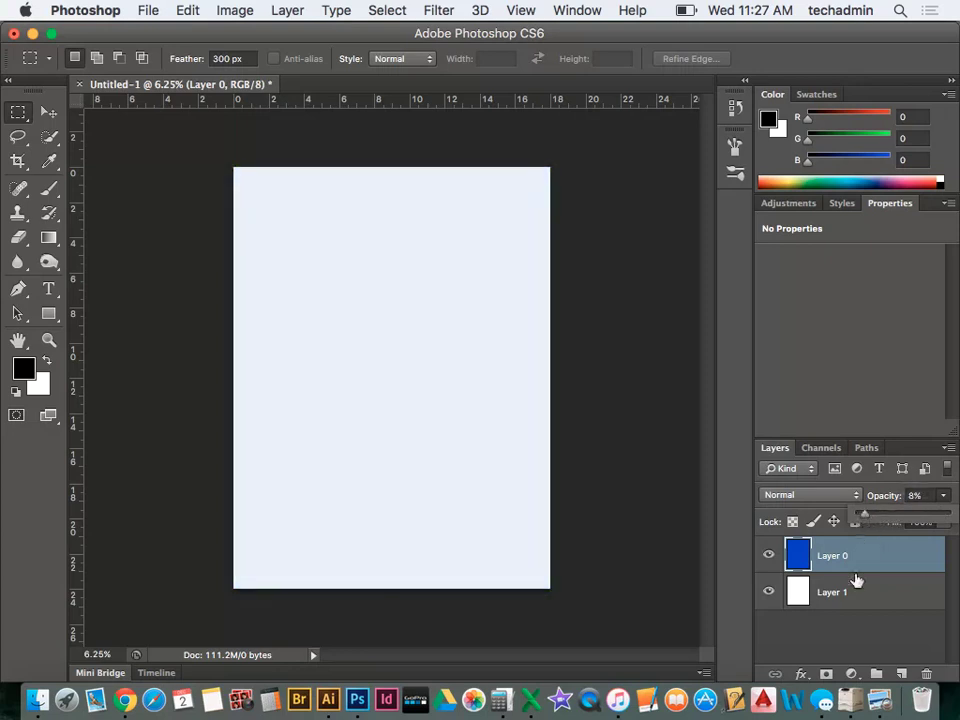
left_click(851, 605)
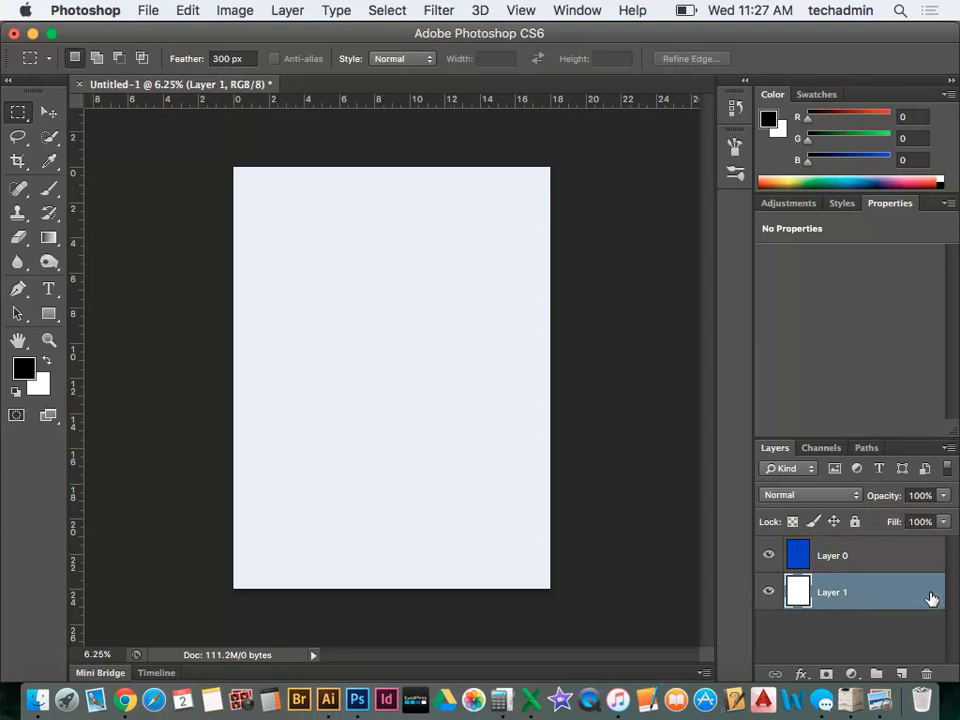
left_click(854, 522)
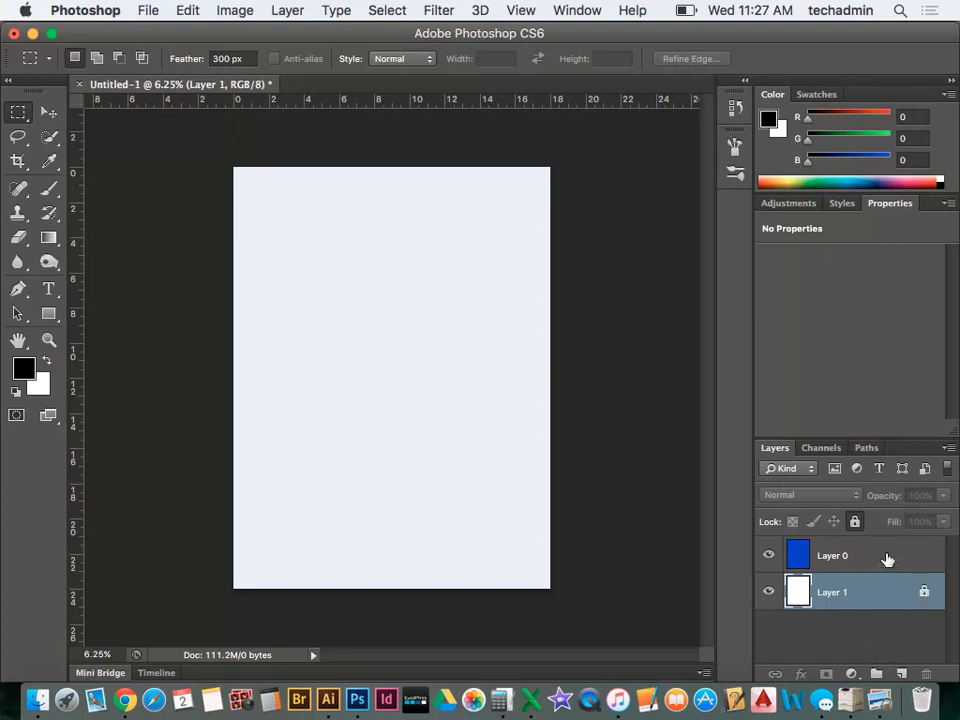
- Set Layer 0's opacity to 28% for a soft periwinkle page
left_click(830, 557)
left_click(943, 495)
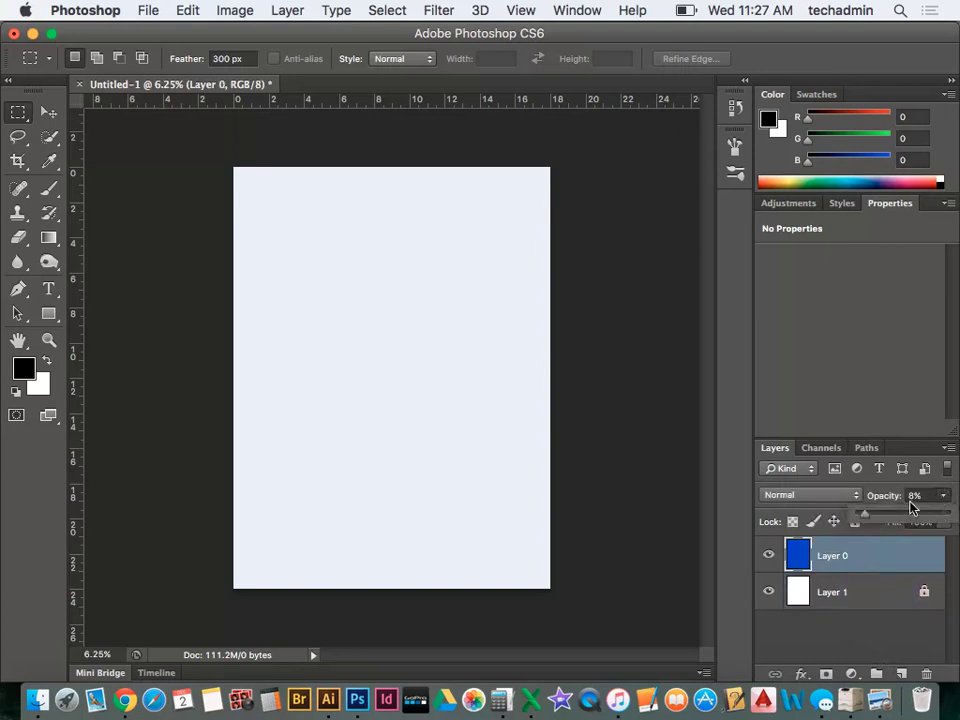
left_click(896, 514)
left_click_drag(885, 518, 882, 518)
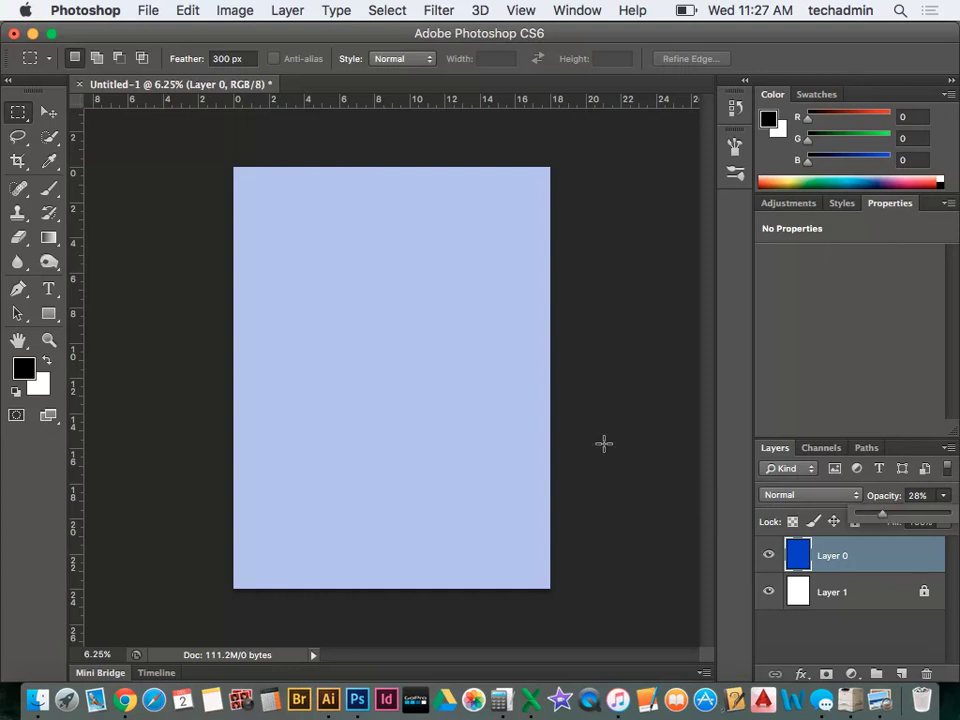
- Place the police-car JPEG from the Desktop, scaled to about 134% near the page centre
left_click(146, 10)
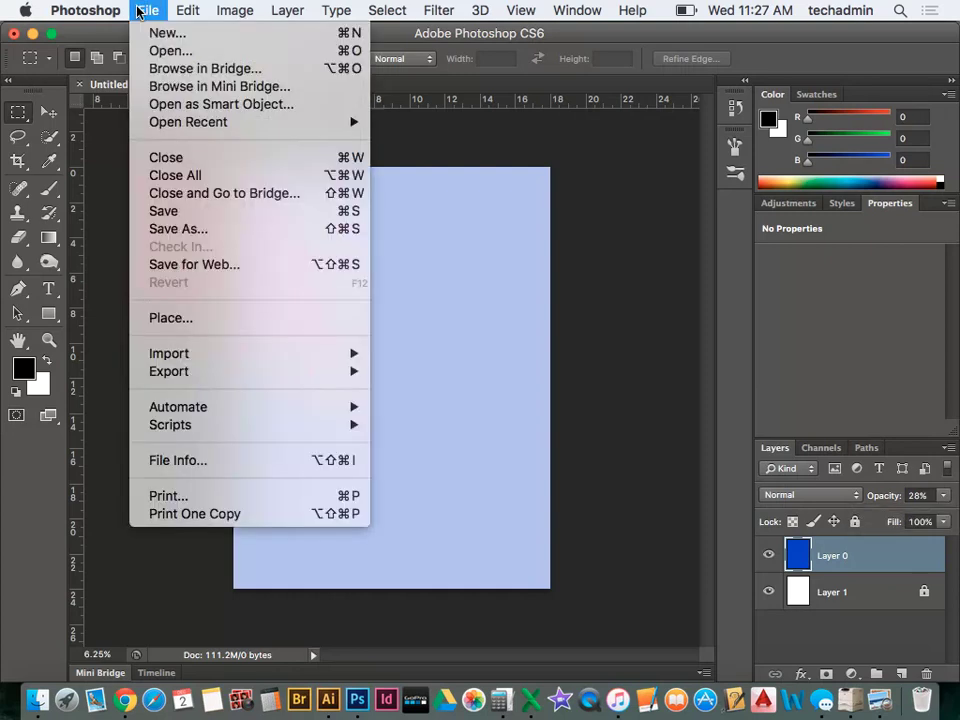
left_click(207, 325)
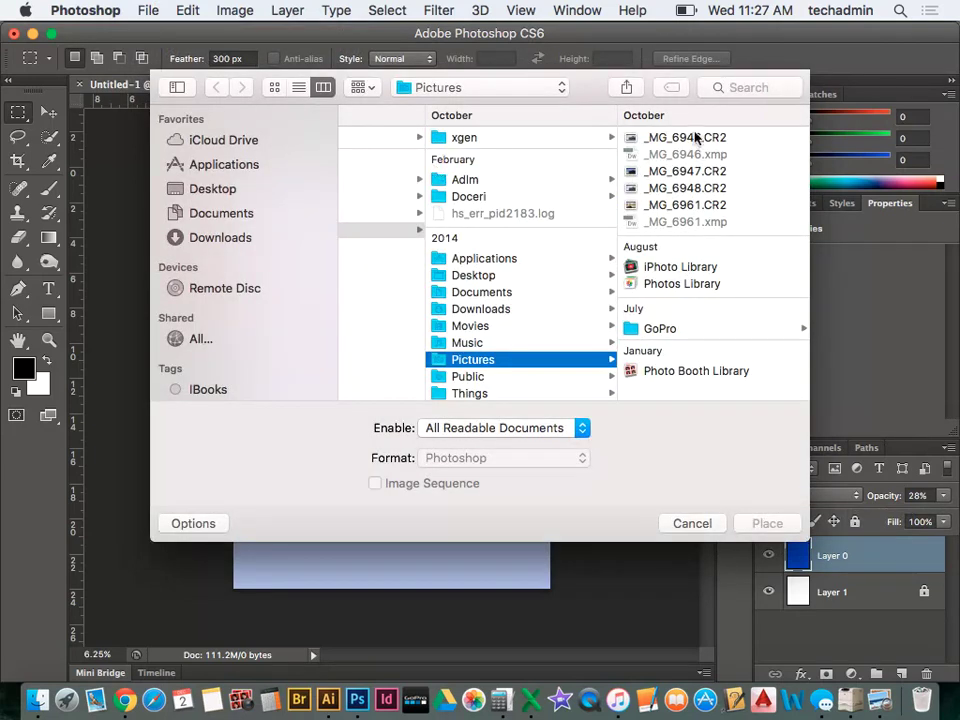
left_click(223, 190)
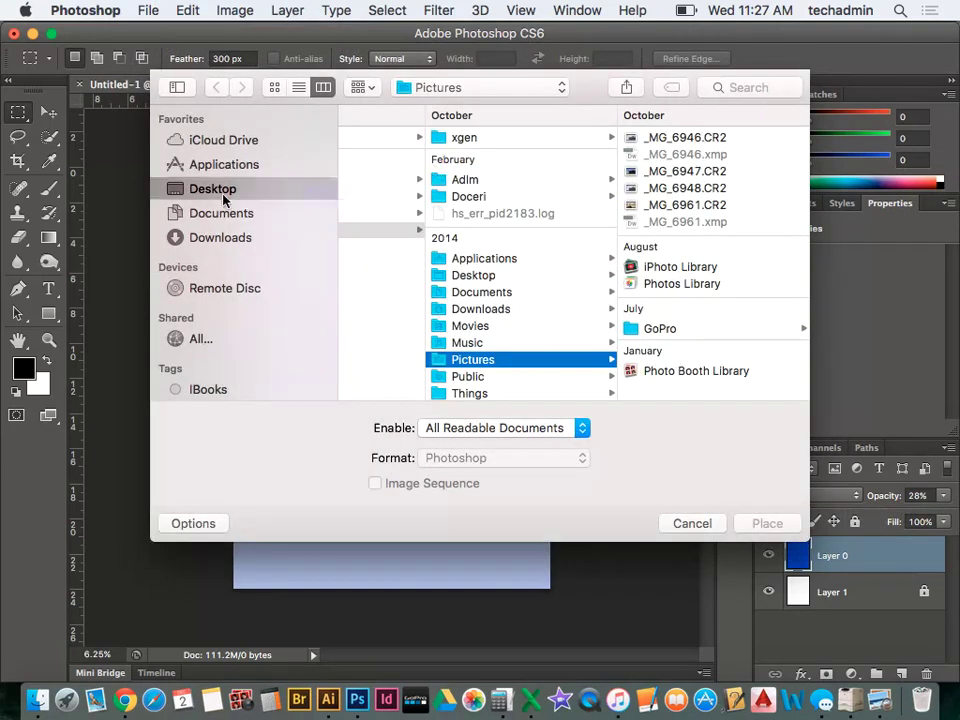
scroll(418, 190, "up", 1)
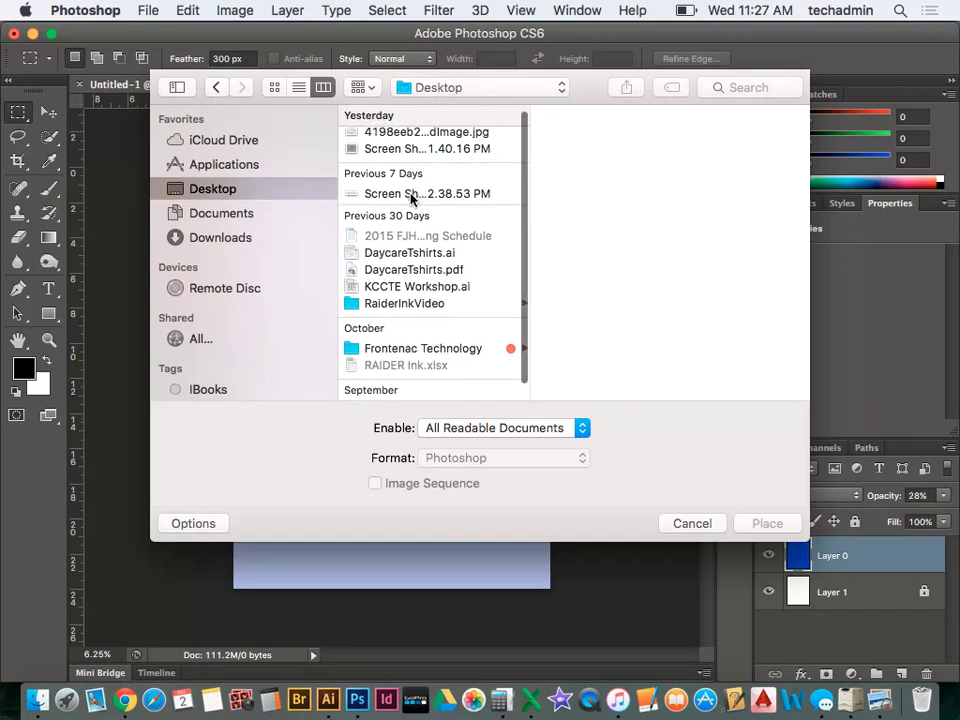
left_click(420, 133)
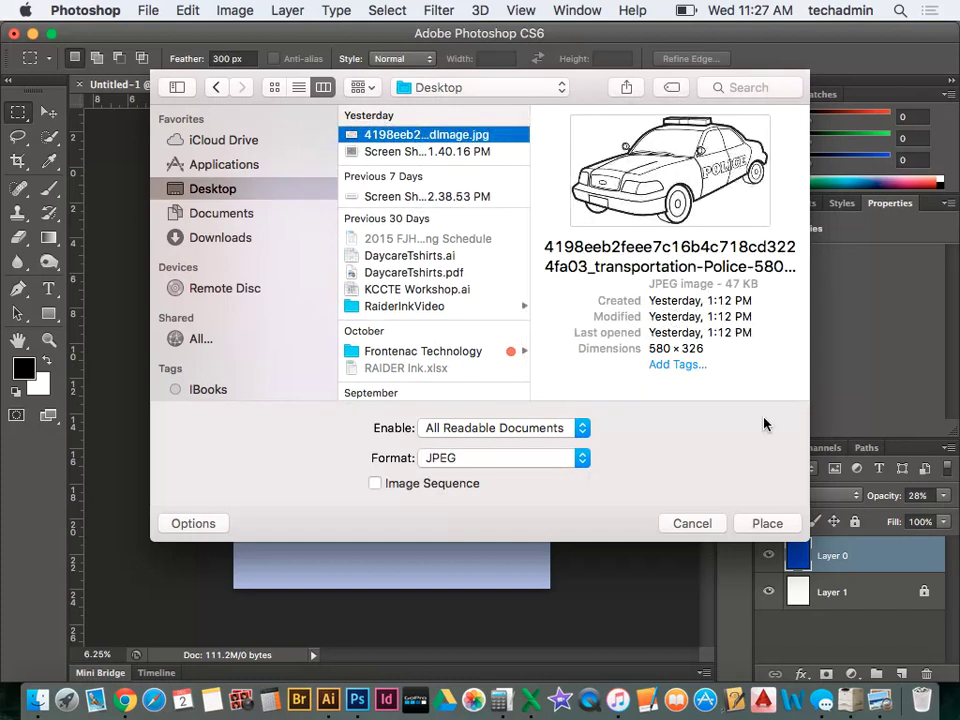
left_click(765, 523)
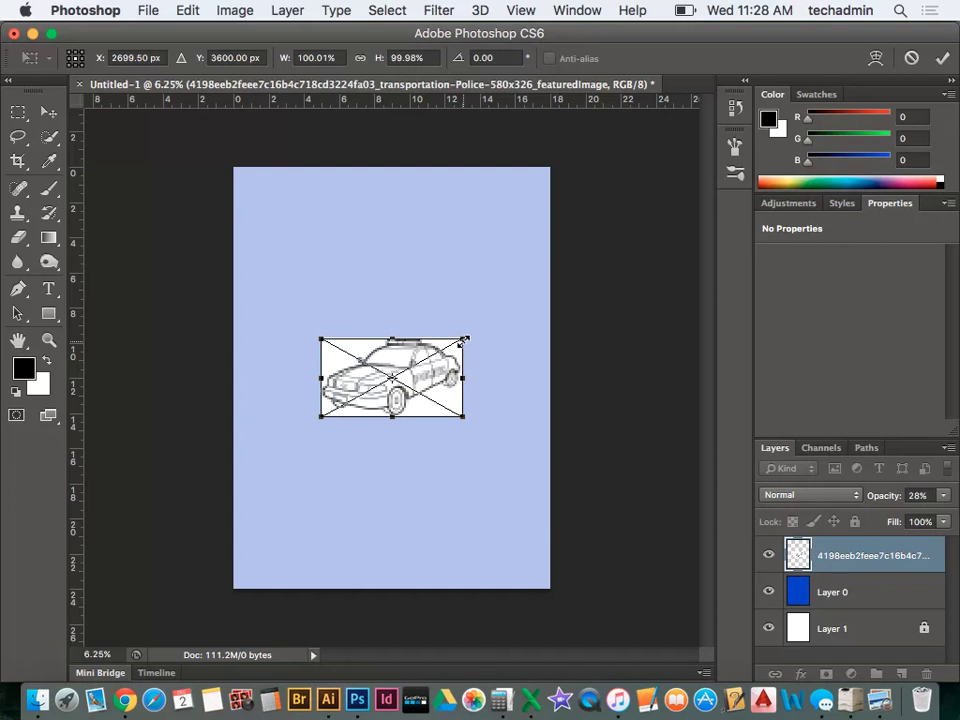
left_click_drag(463, 342, 466, 236)
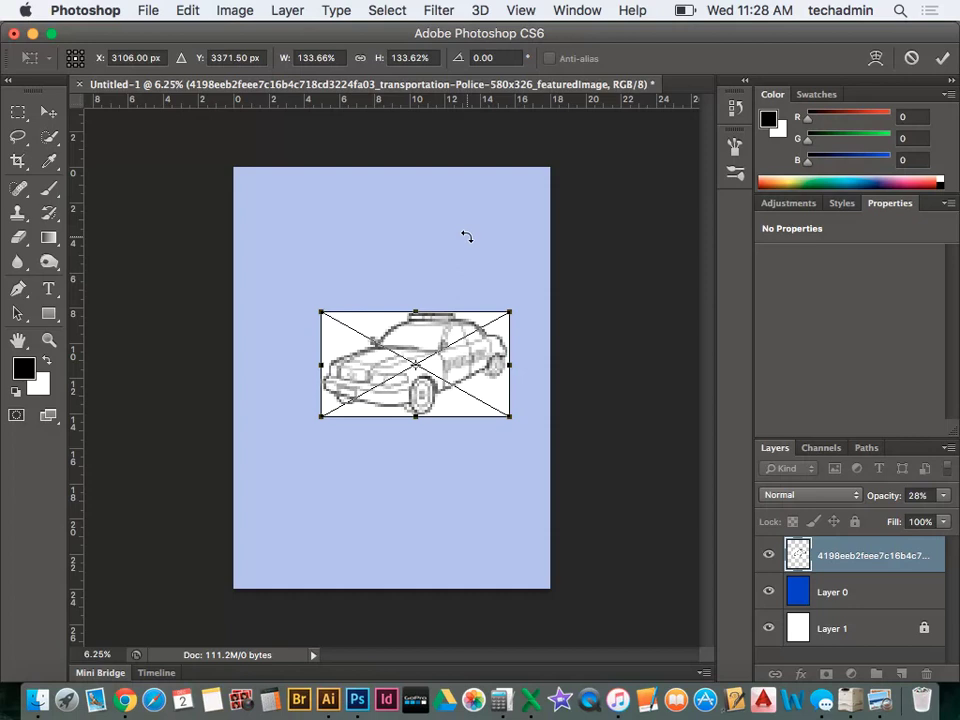
key("Return")
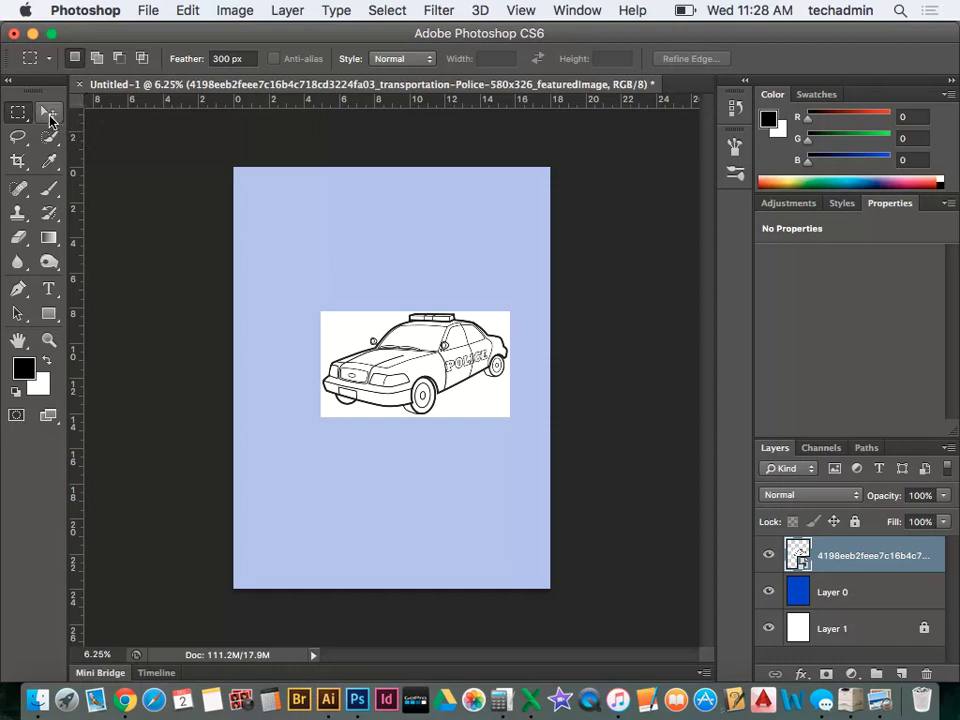
- Move the police-car drawing to the page's upper left with the Move tool and Auto-Select
left_click(48, 115)
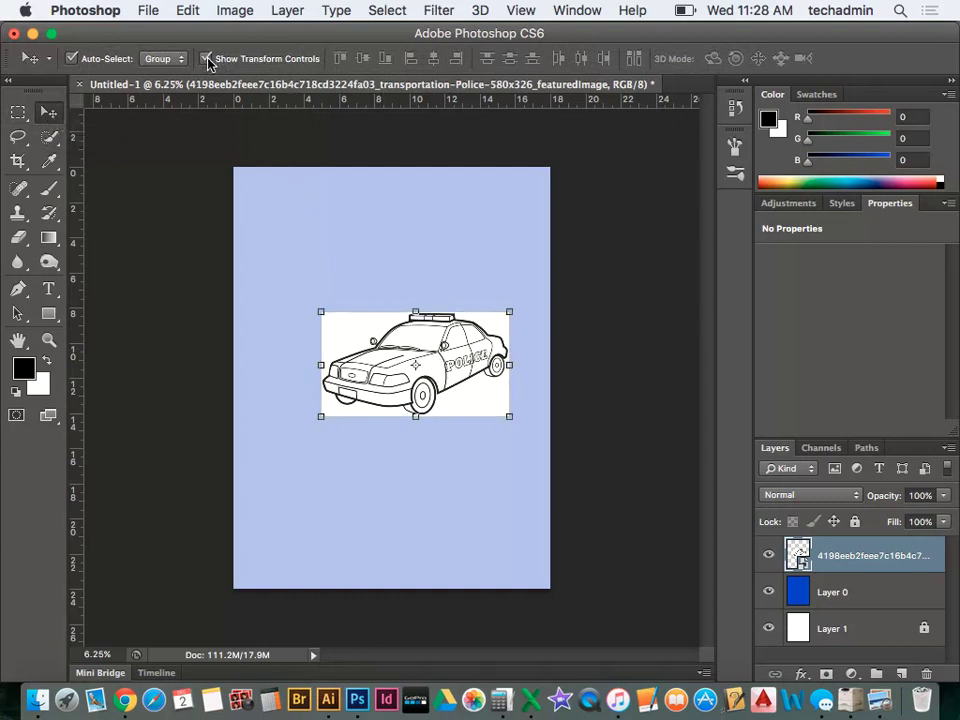
left_click(71, 58)
left_click(245, 62)
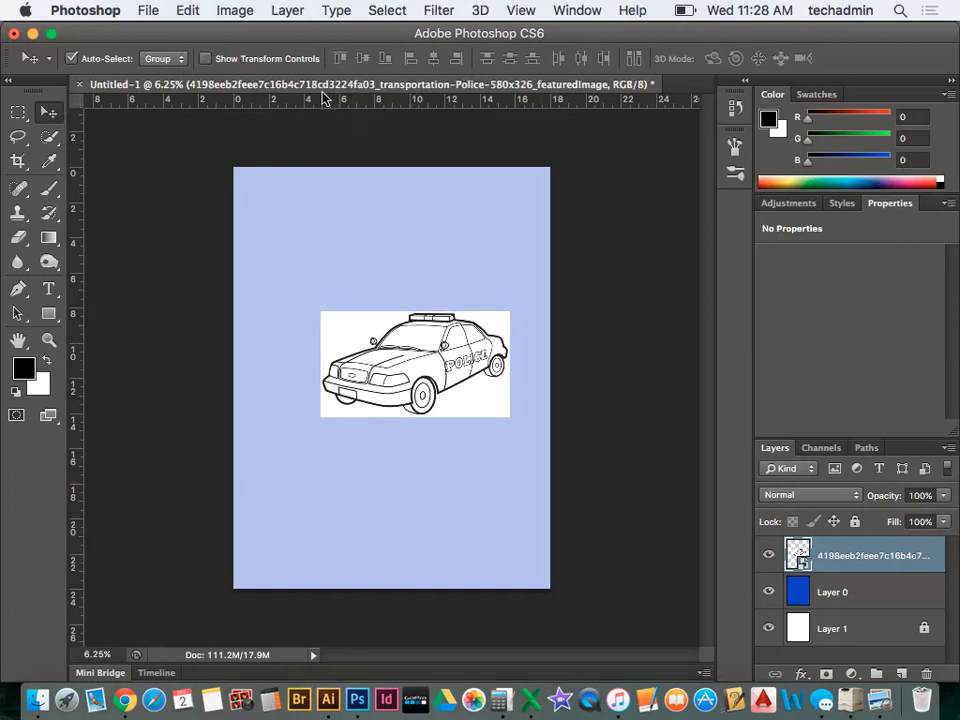
left_click(245, 58)
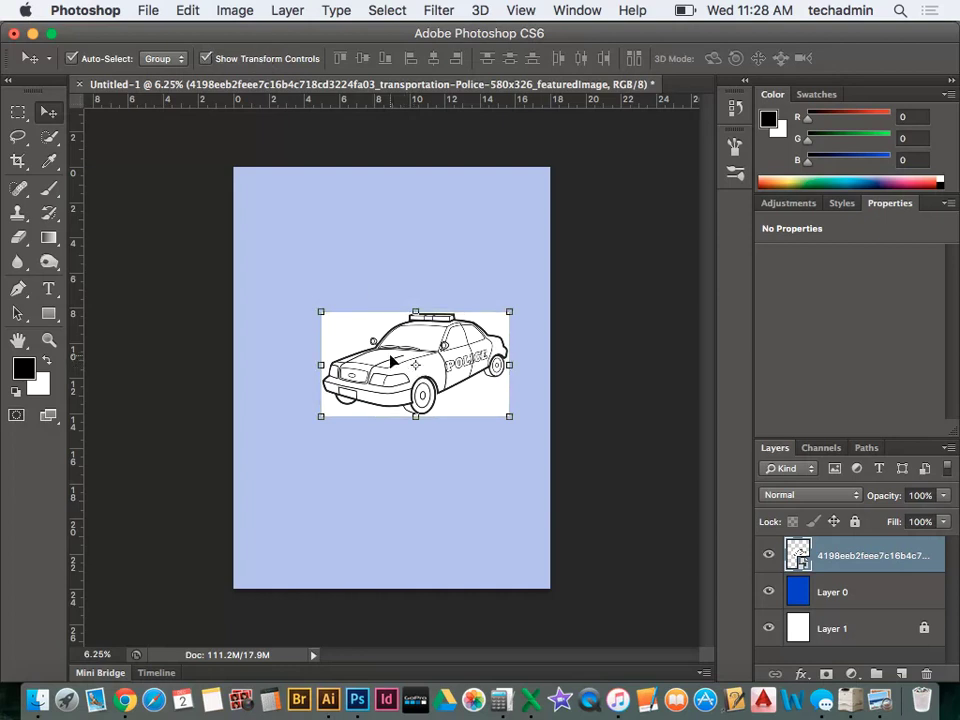
left_click_drag(392, 361, 337, 271)
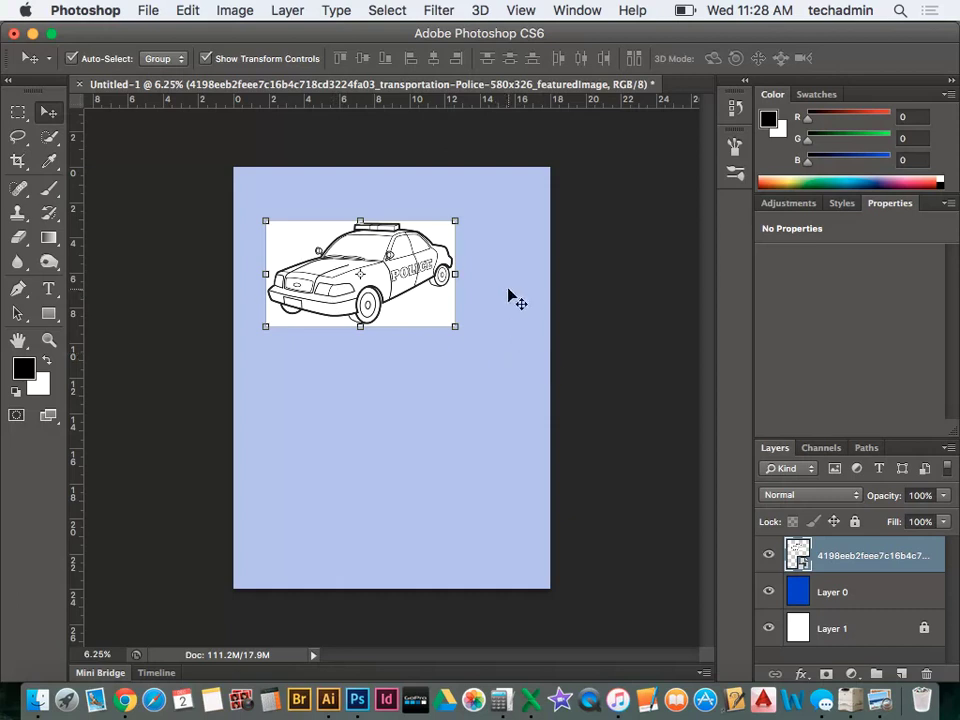
left_click(600, 306)
left_click(444, 318)
- Add a thick Stroke effect to the police-car layer in Layer Style
double_click(847, 571)
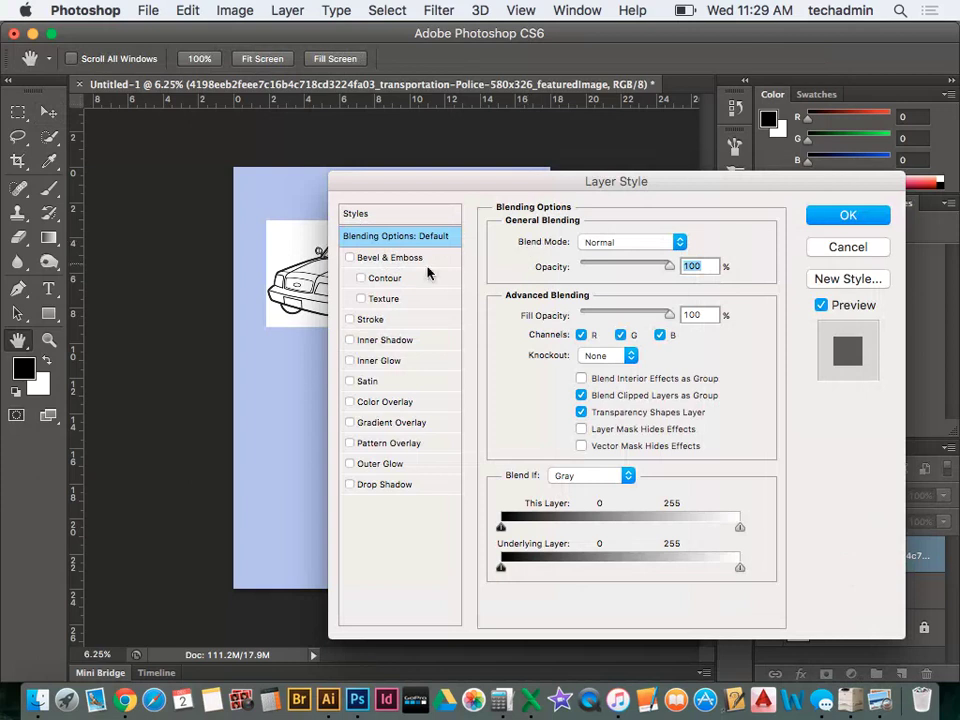
left_click(349, 319)
left_click_drag(381, 186, 599, 125)
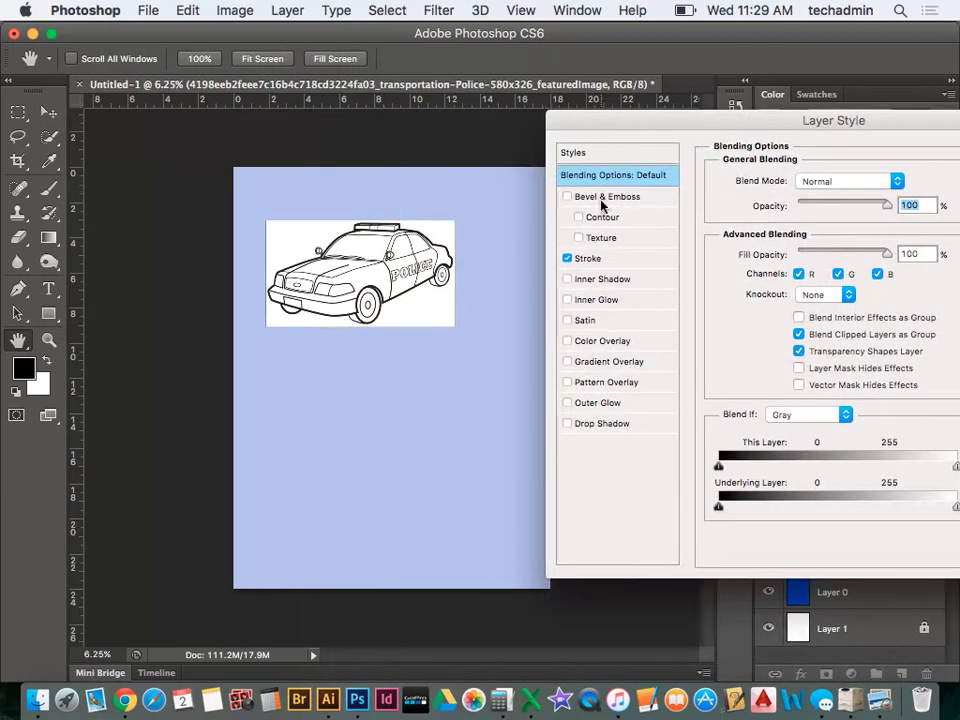
left_click(590, 259)
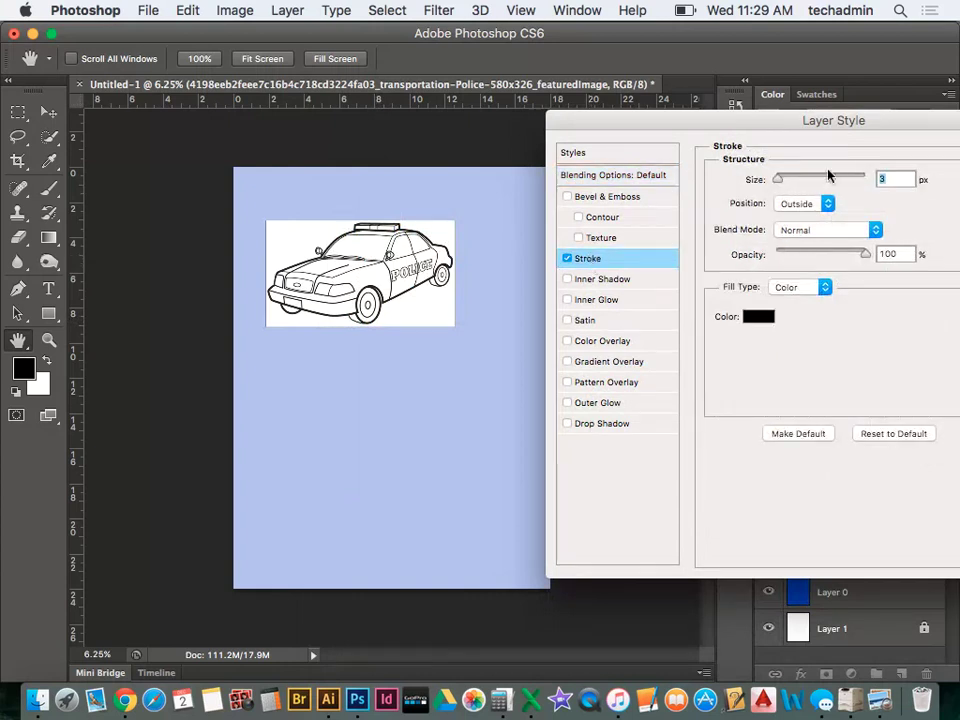
left_click(789, 180)
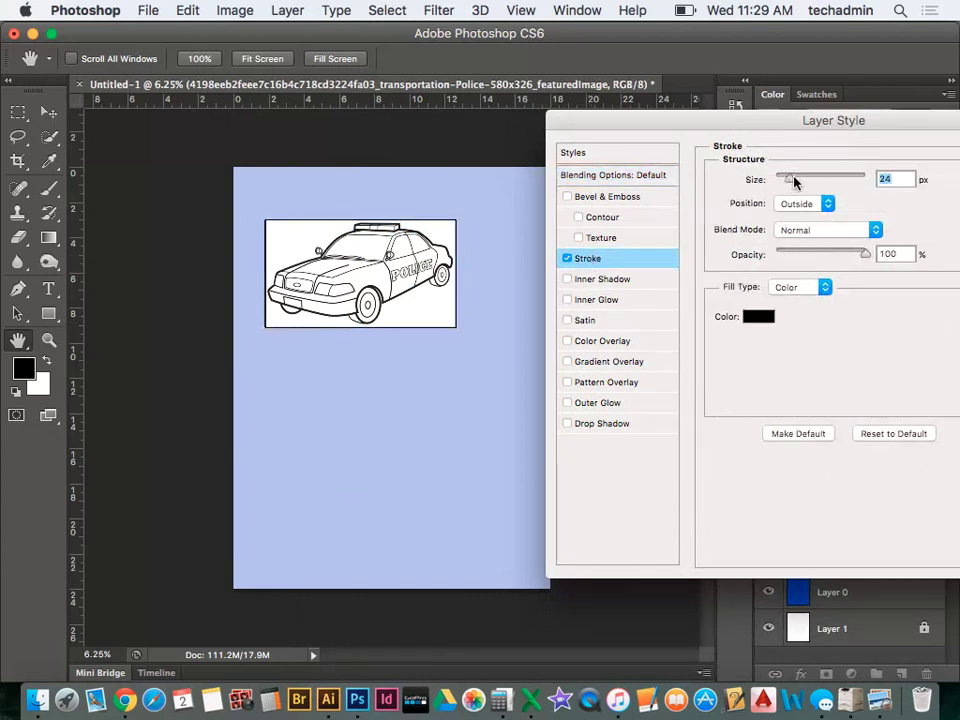
left_click_drag(802, 180, 824, 180)
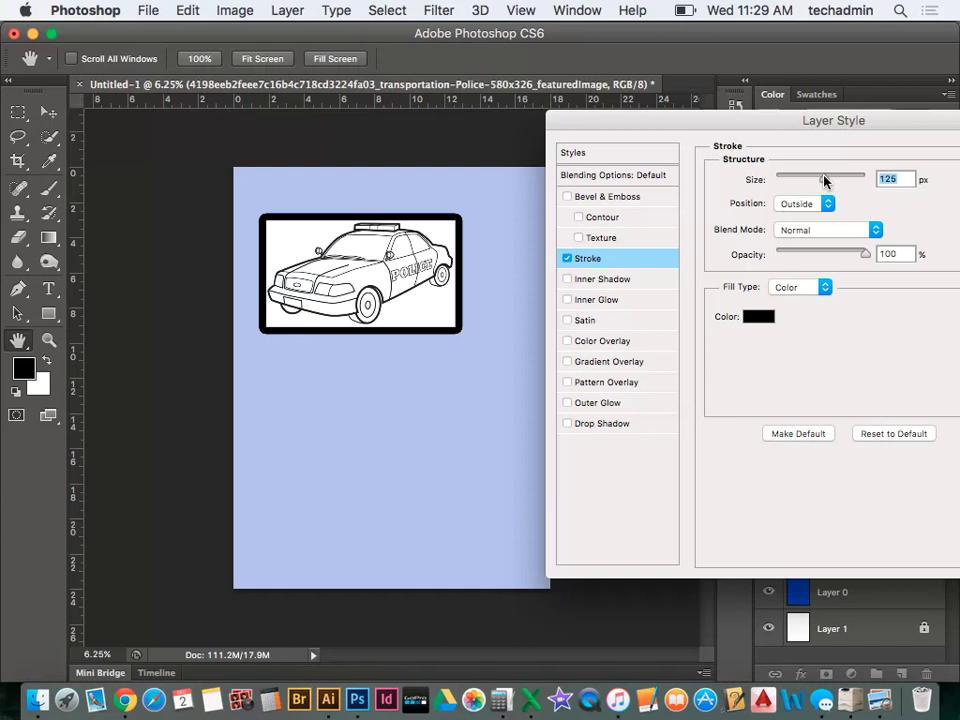
- Set the car's stroke to 76 px with Position Inside
left_click(814, 205)
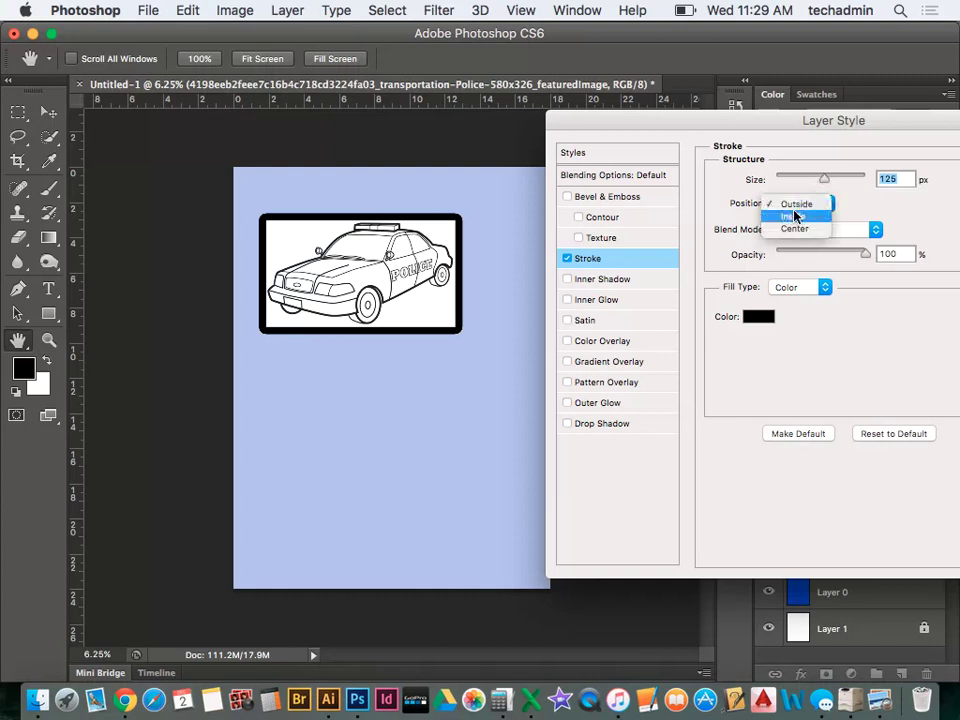
left_click(792, 217)
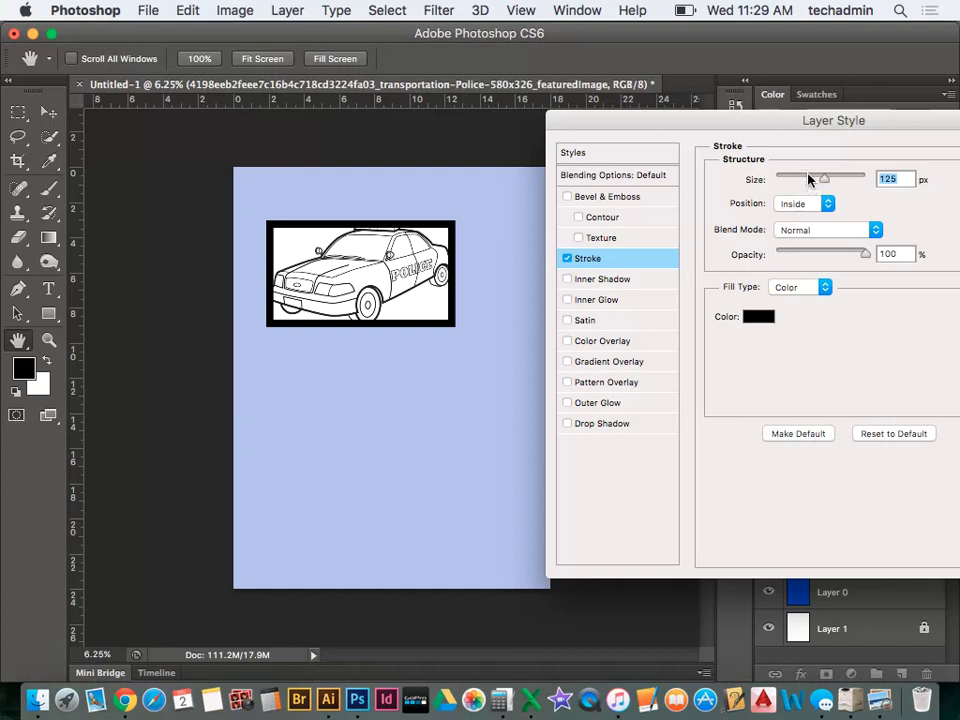
left_click(809, 178)
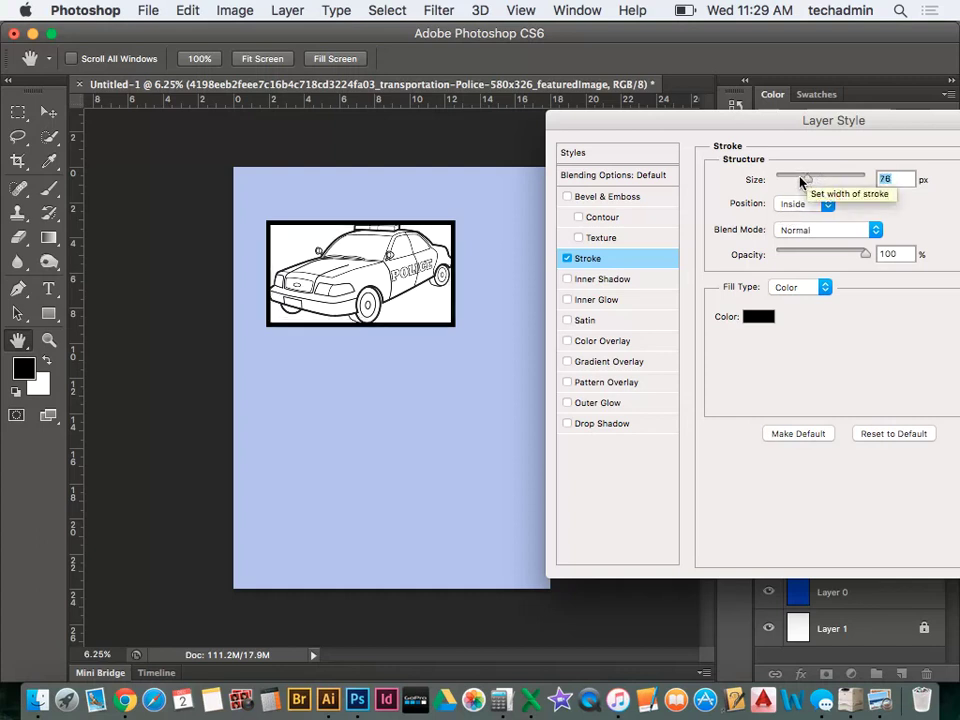
left_click(792, 205)
left_click(795, 191)
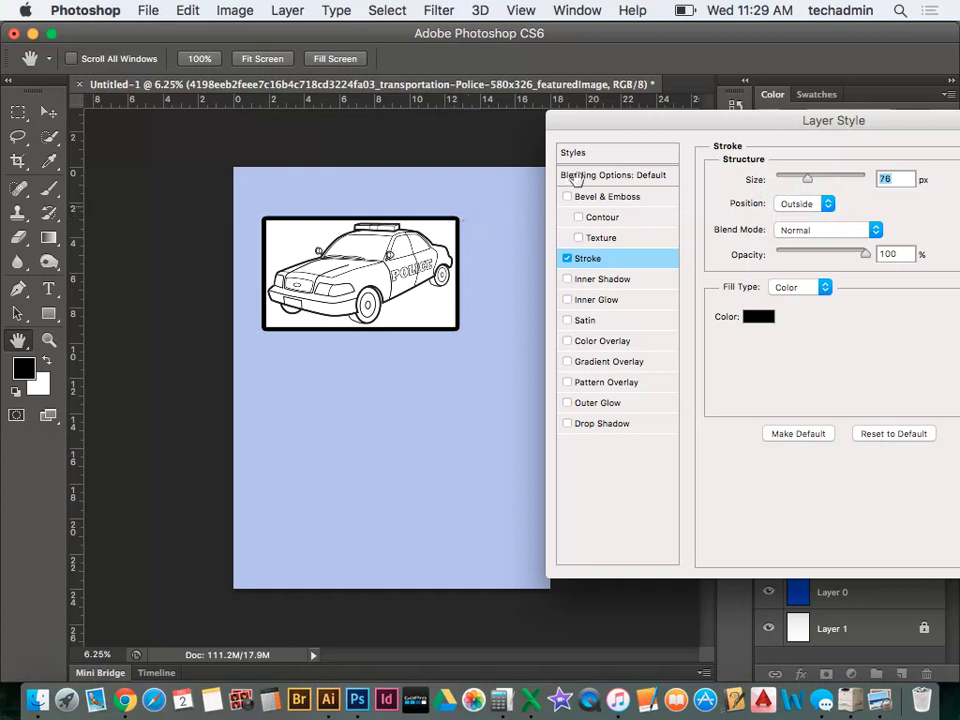
left_click(803, 204)
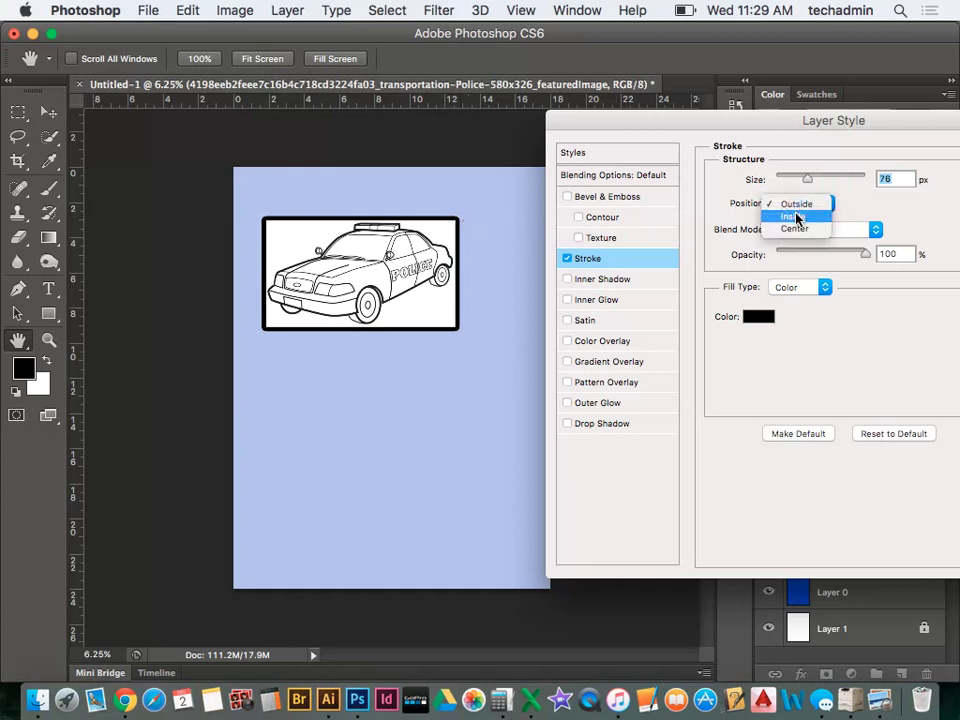
left_click(797, 217)
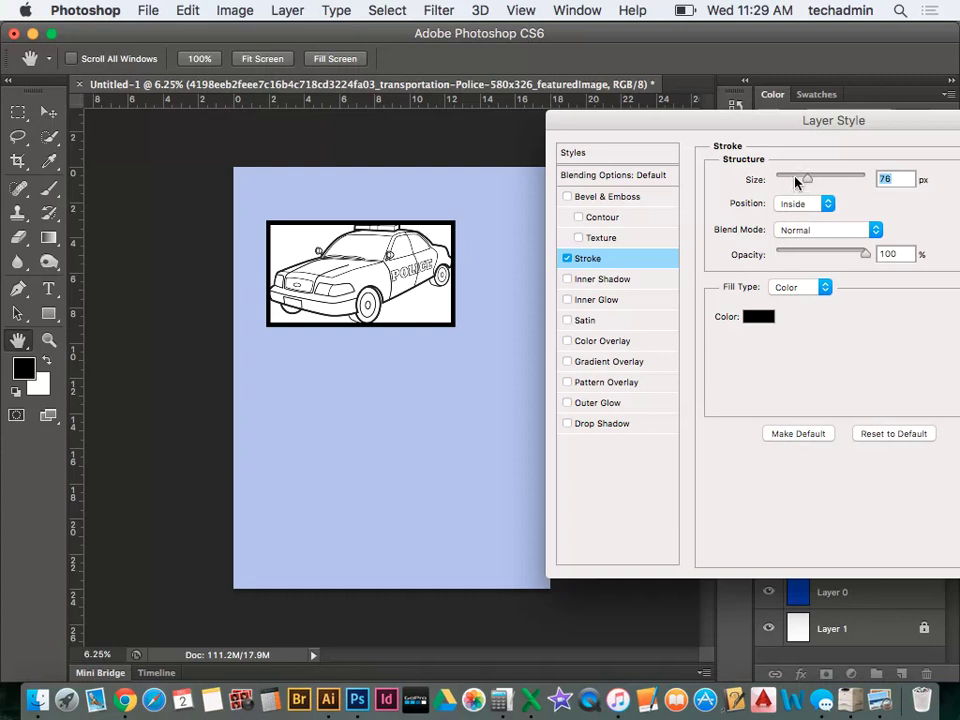
- Pick red for the stroke, switch its Fill Type to a black-to-white Gradient, and apply
left_click(759, 317)
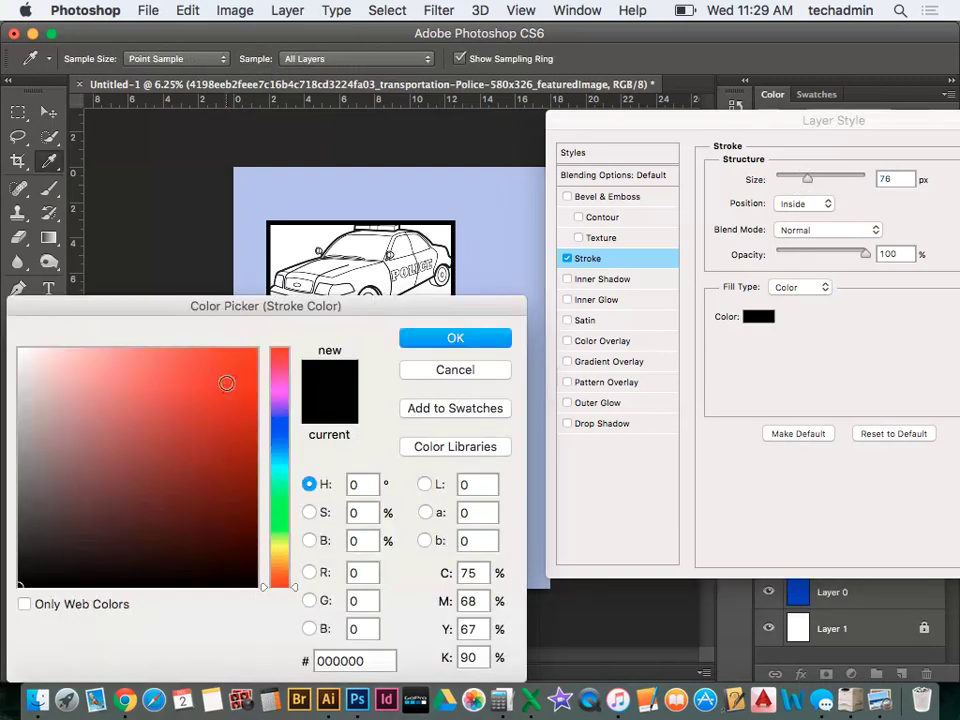
left_click(226, 383)
left_click(415, 337)
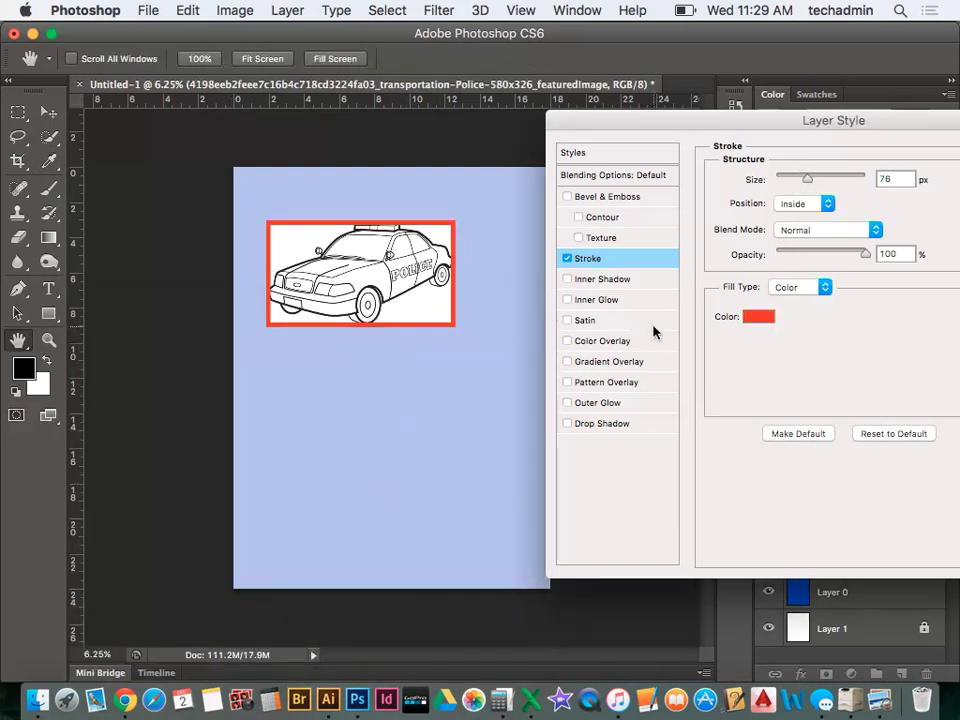
left_click(800, 287)
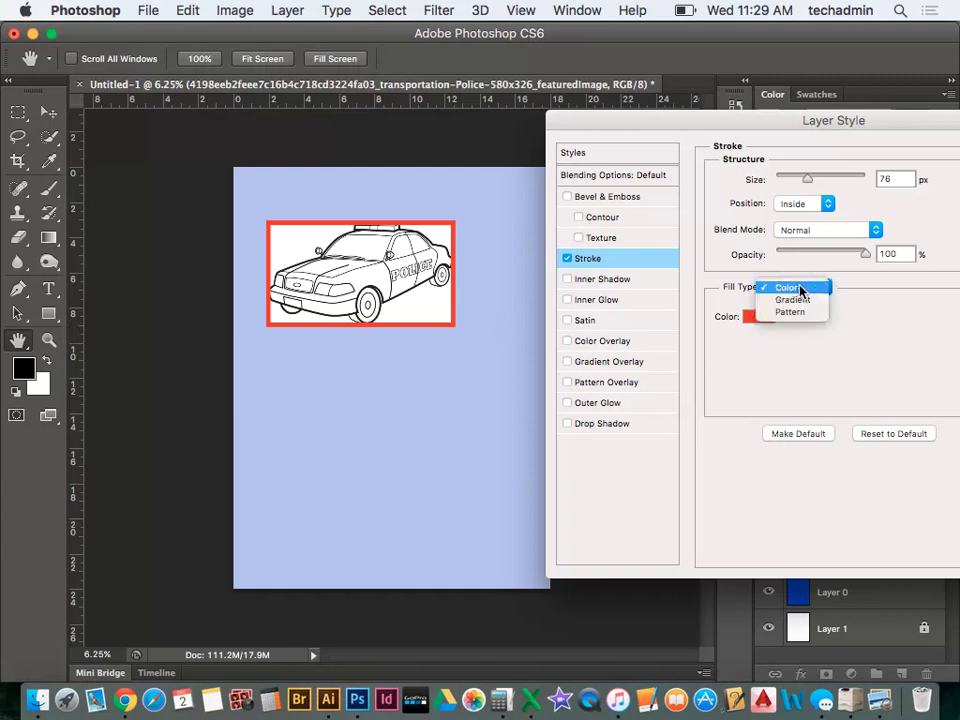
left_click(793, 302)
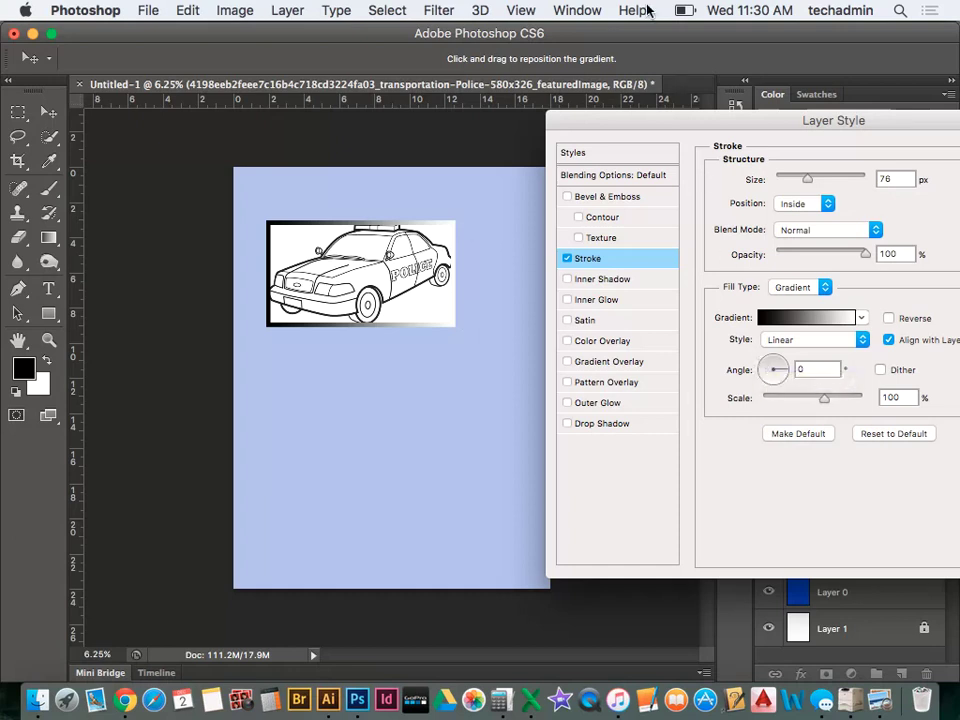
left_click_drag(638, 131, 447, 127)
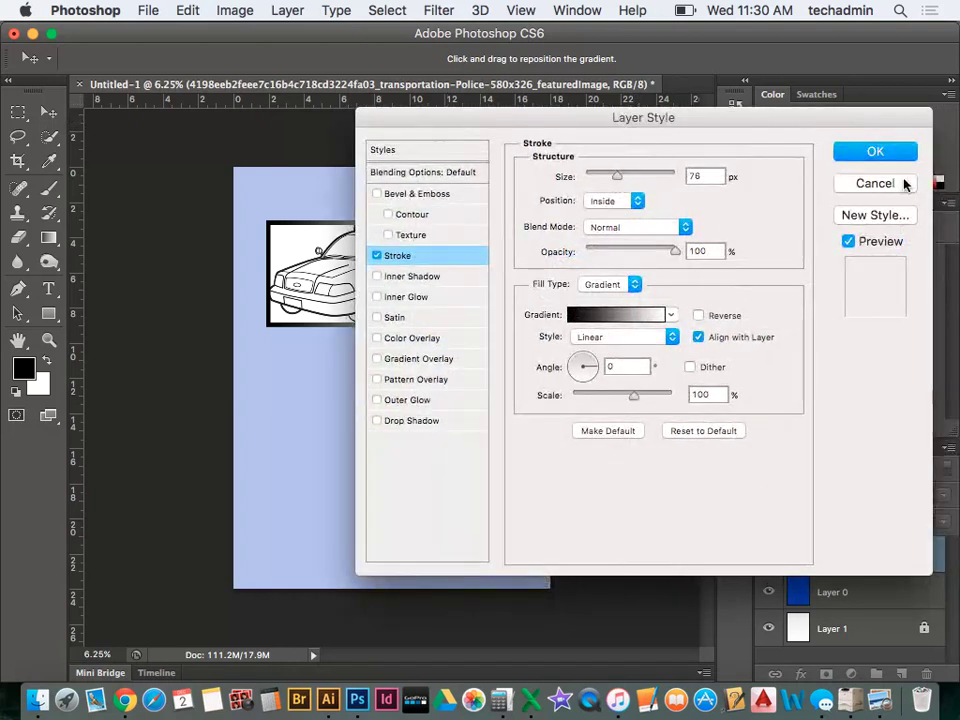
left_click(876, 152)
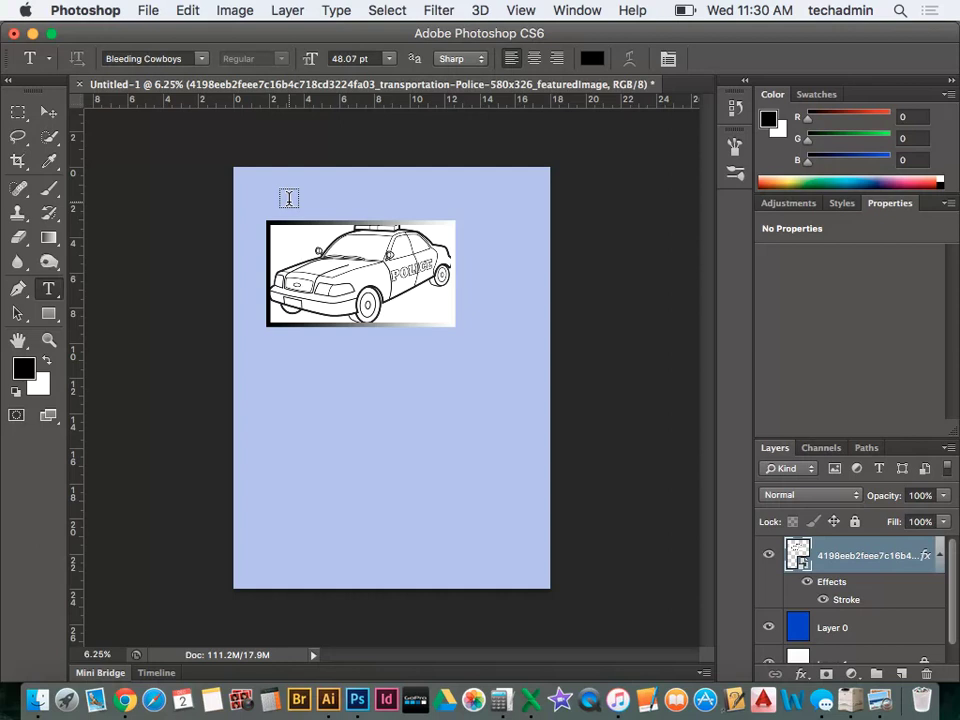
left_click(288, 198)
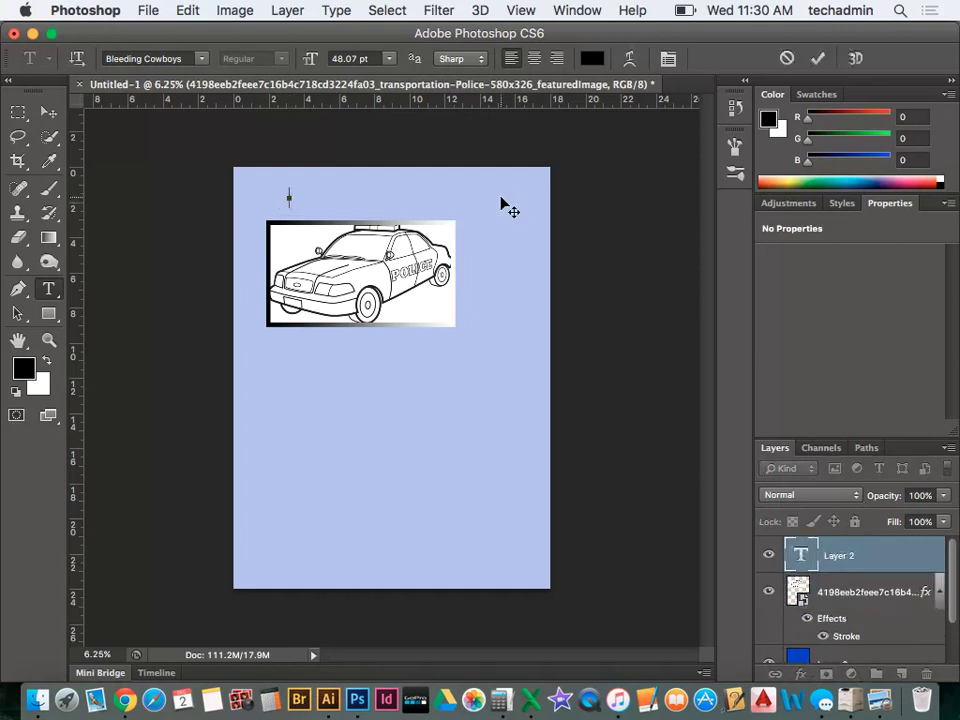
type("Wake Up")
left_click(48, 111)
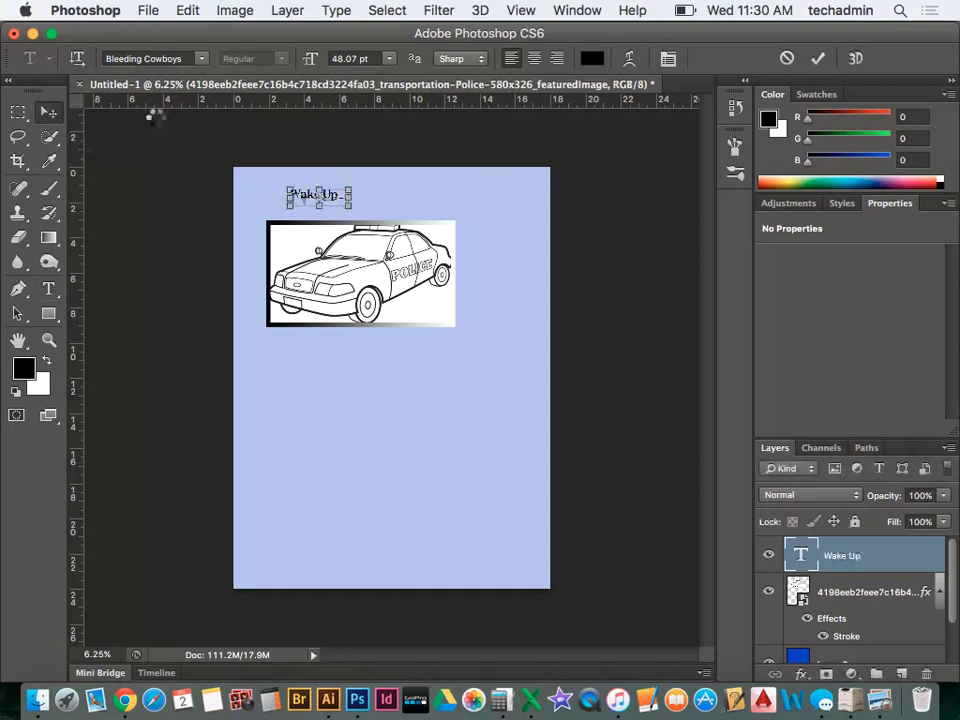
key("ctrl+t")
left_click_drag(365, 212, 506, 240)
key("Return")
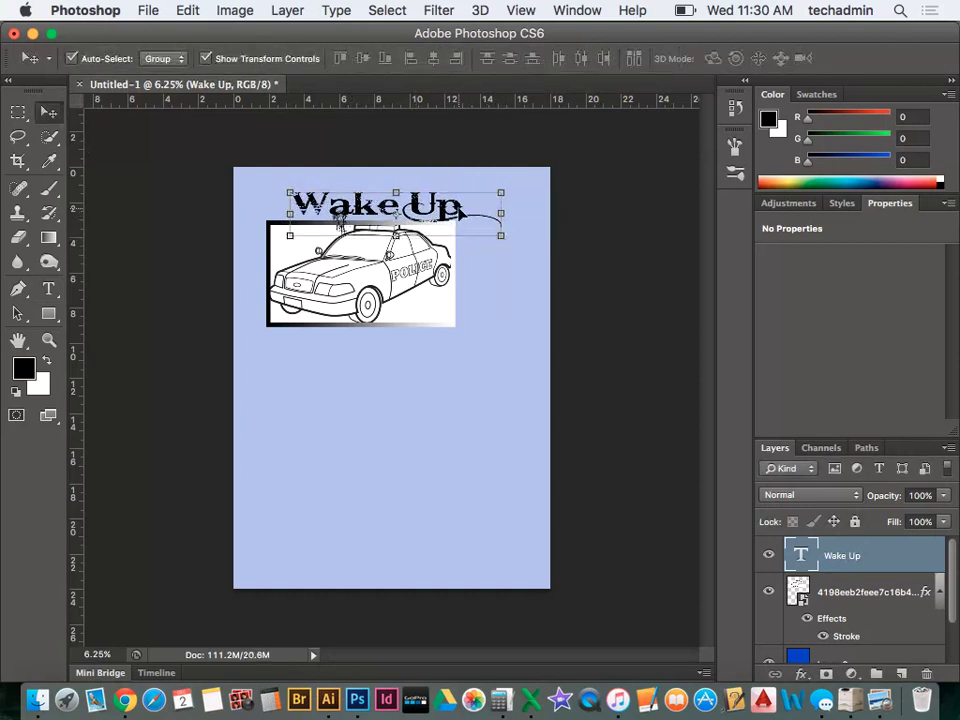
left_click_drag(461, 213, 467, 206)
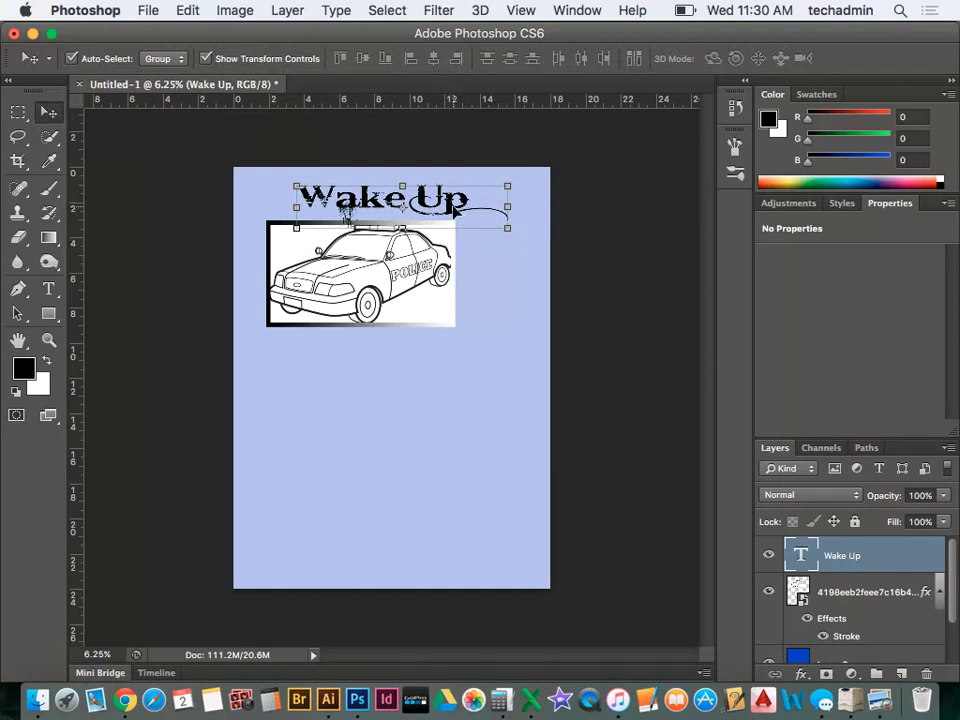
left_click(628, 364)
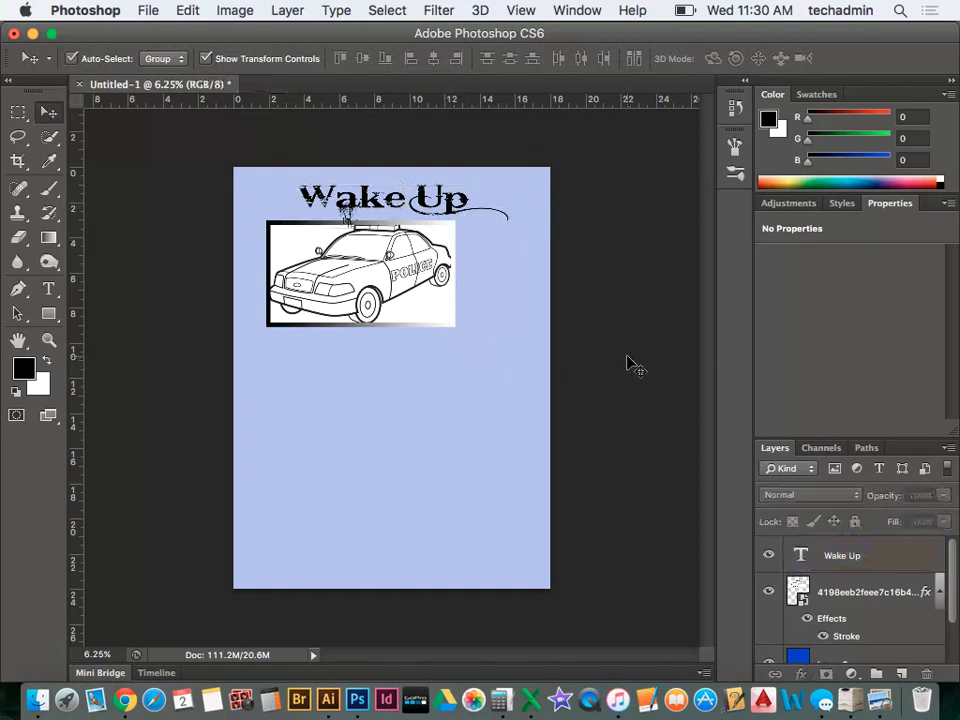
left_click(504, 218)
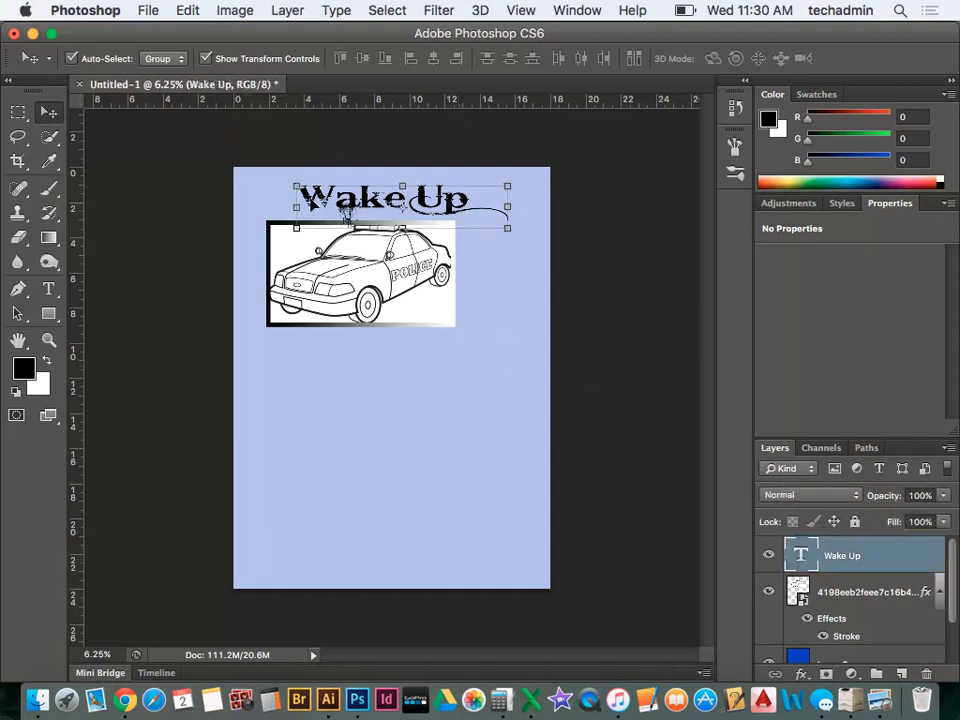
left_click(628, 268)
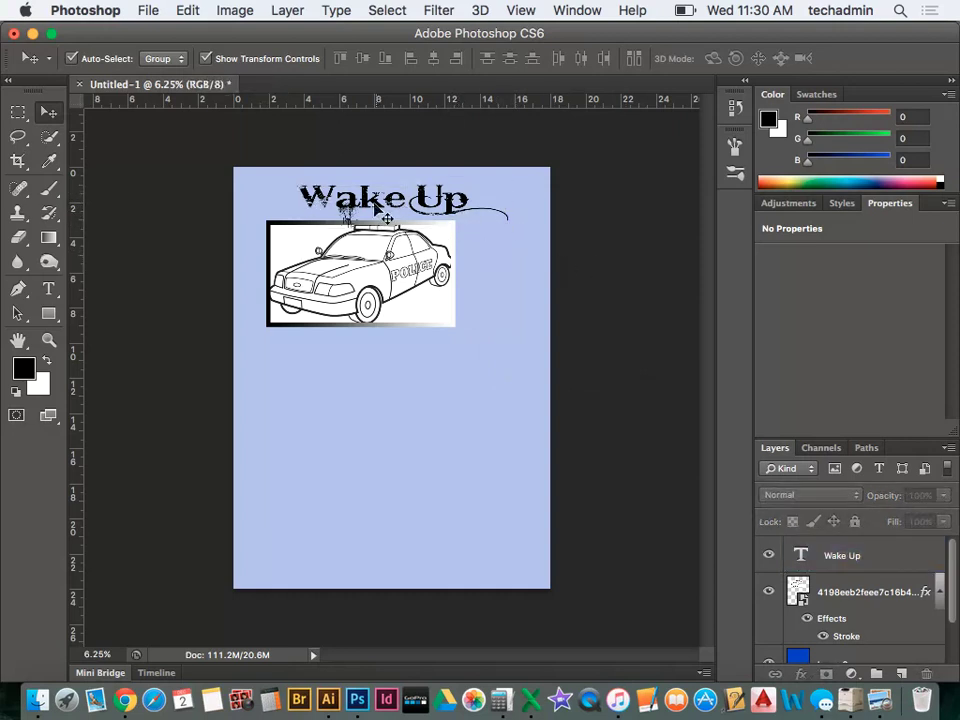
left_click(458, 207)
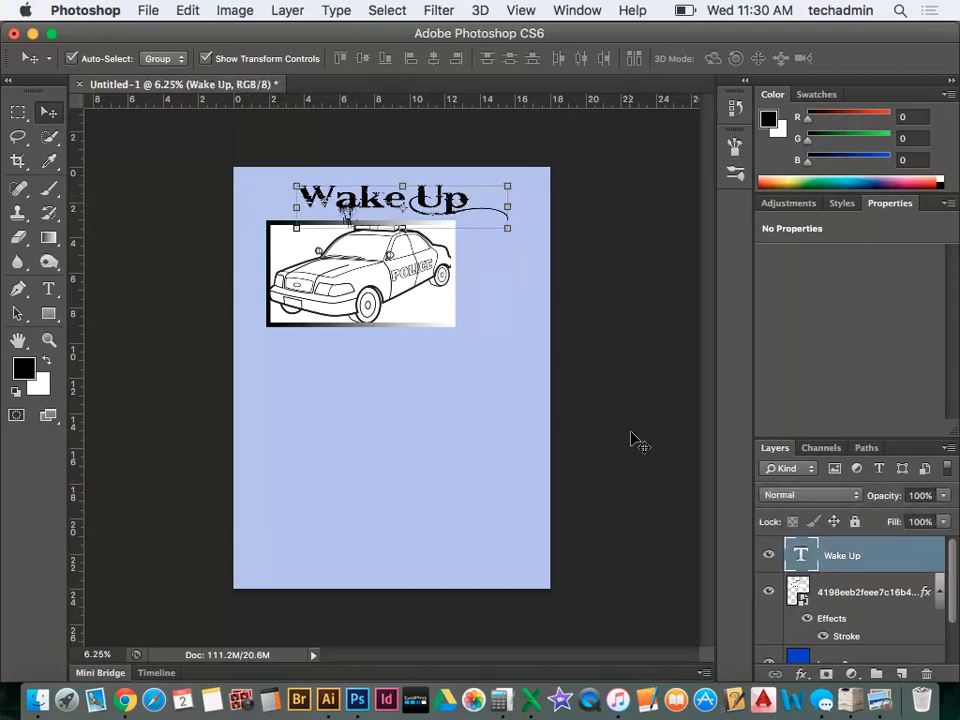
left_click(632, 476)
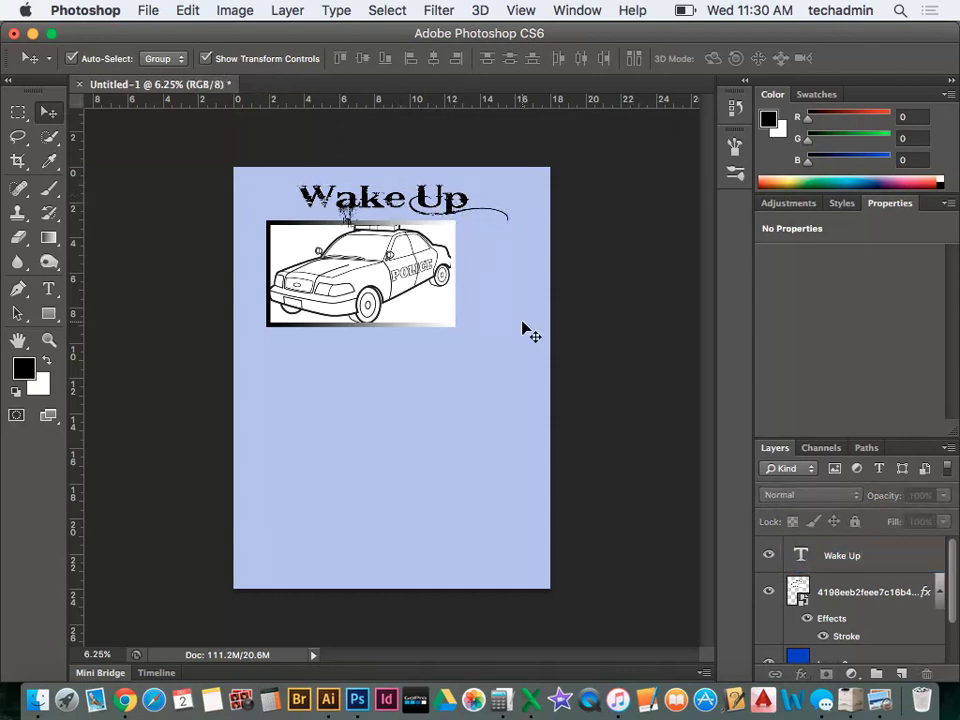
- Draw a black circle at the poster's bottom left with the Ellipse Tool
left_click(49, 316)
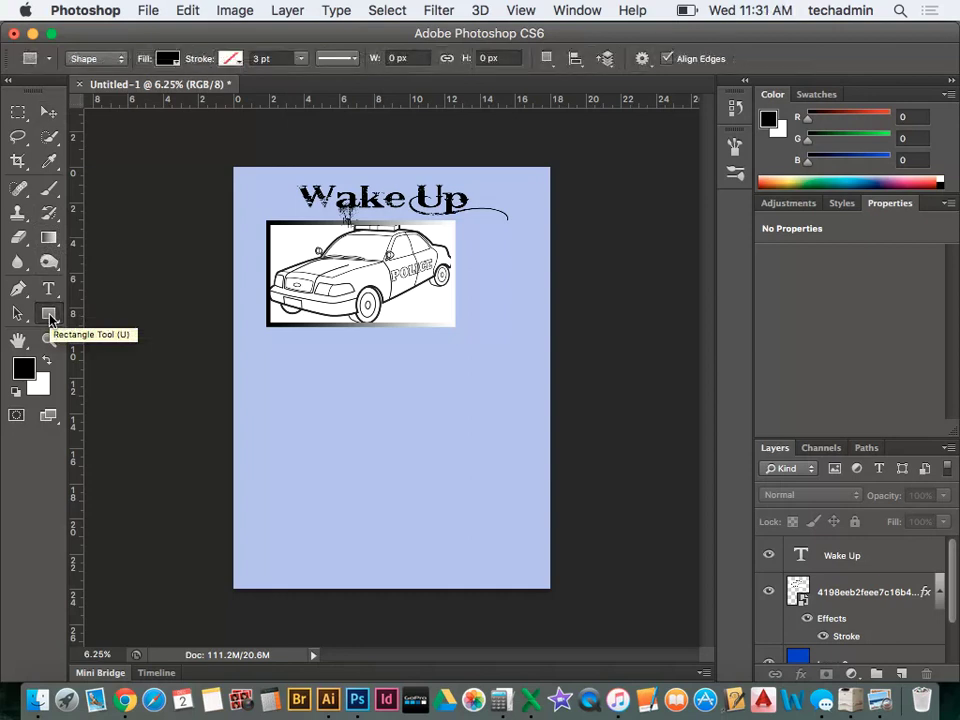
left_click(49, 316)
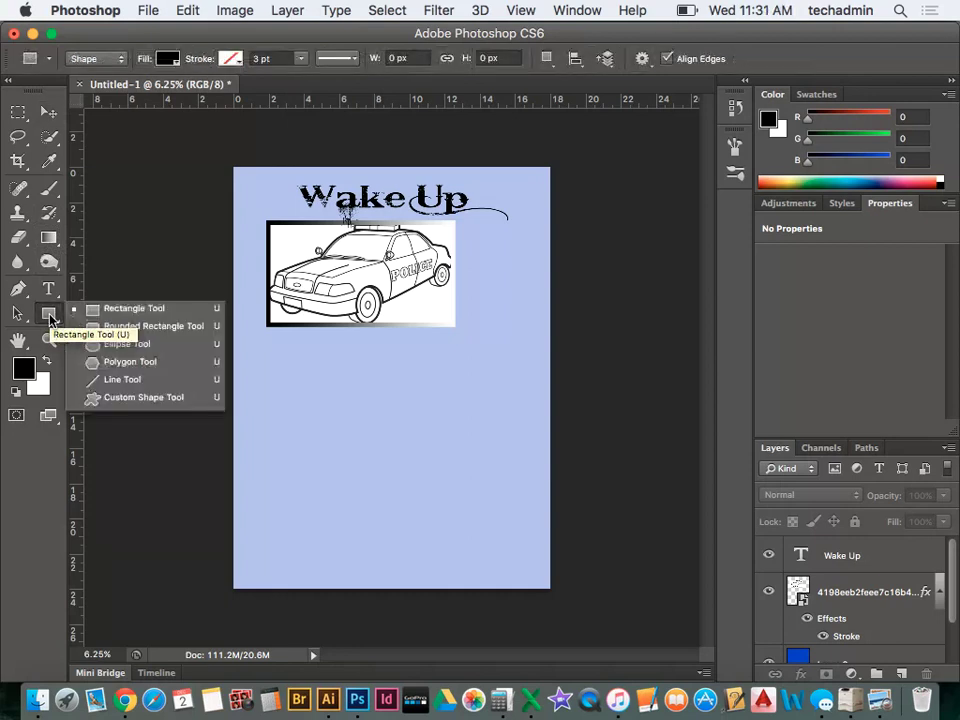
left_click(132, 344)
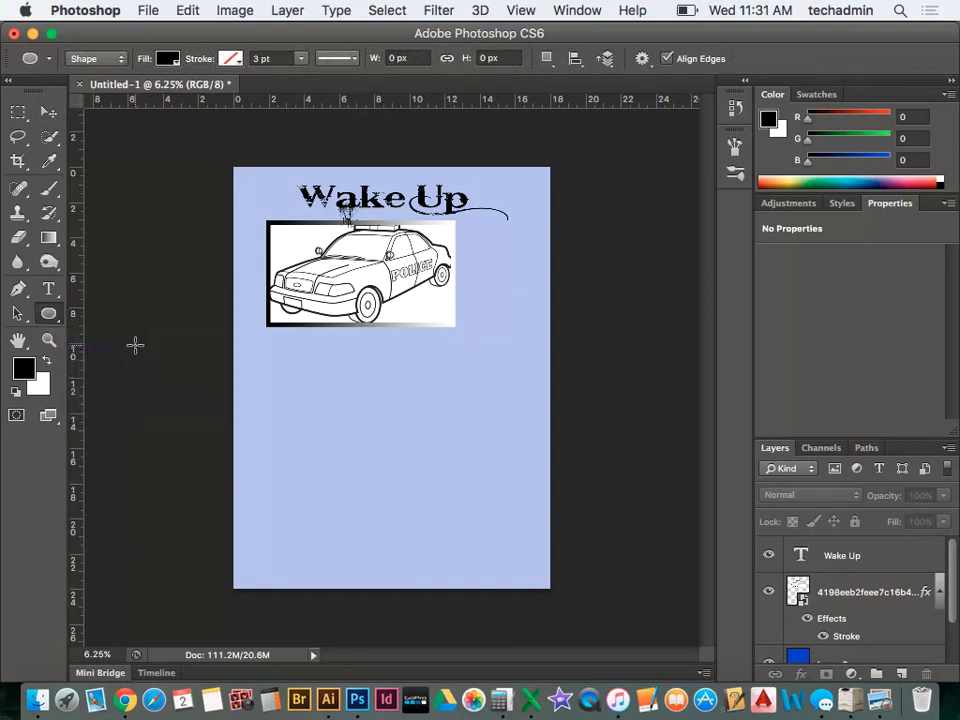
left_click_drag(264, 509, 332, 569)
key("shift")
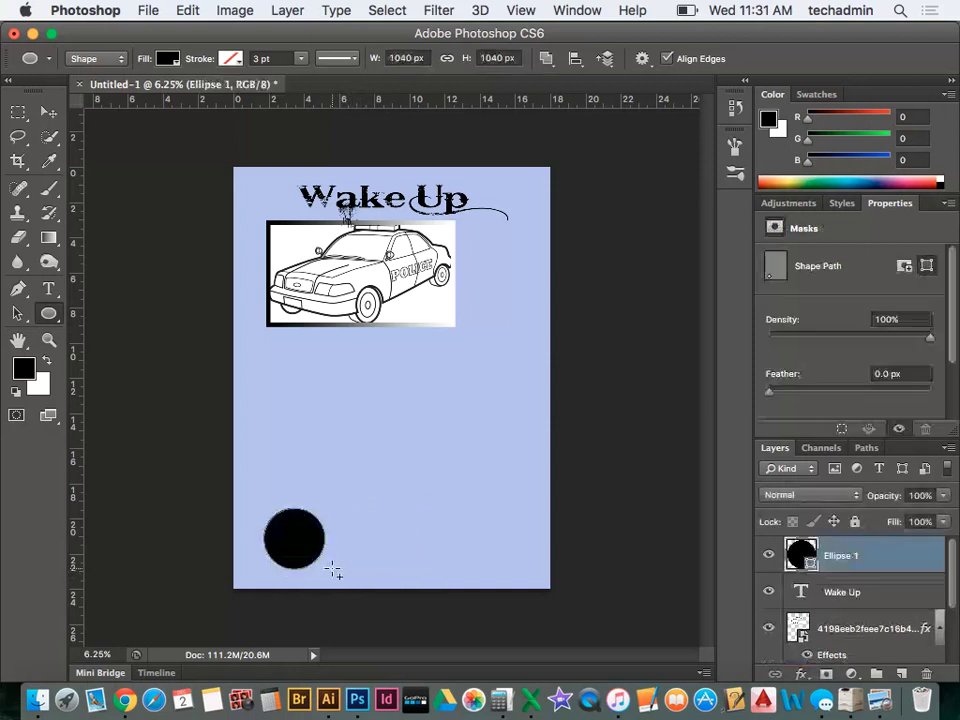
- Alt-drag copies of the circle to make four equal circles across the bottom
left_click(52, 110)
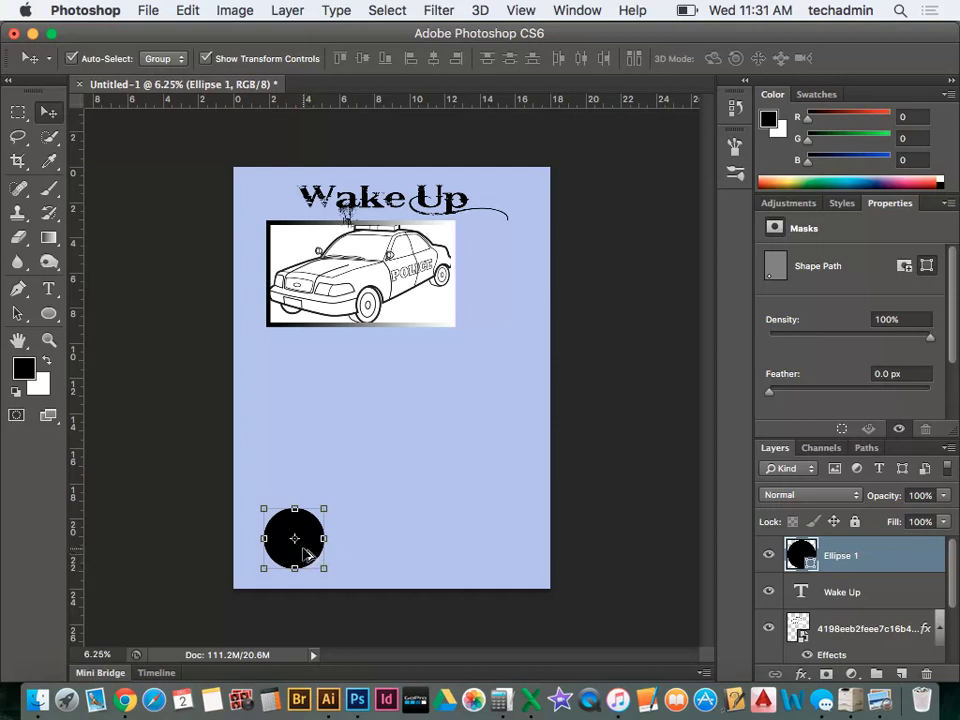
left_click_drag(305, 555, 505, 566)
left_click(591, 549)
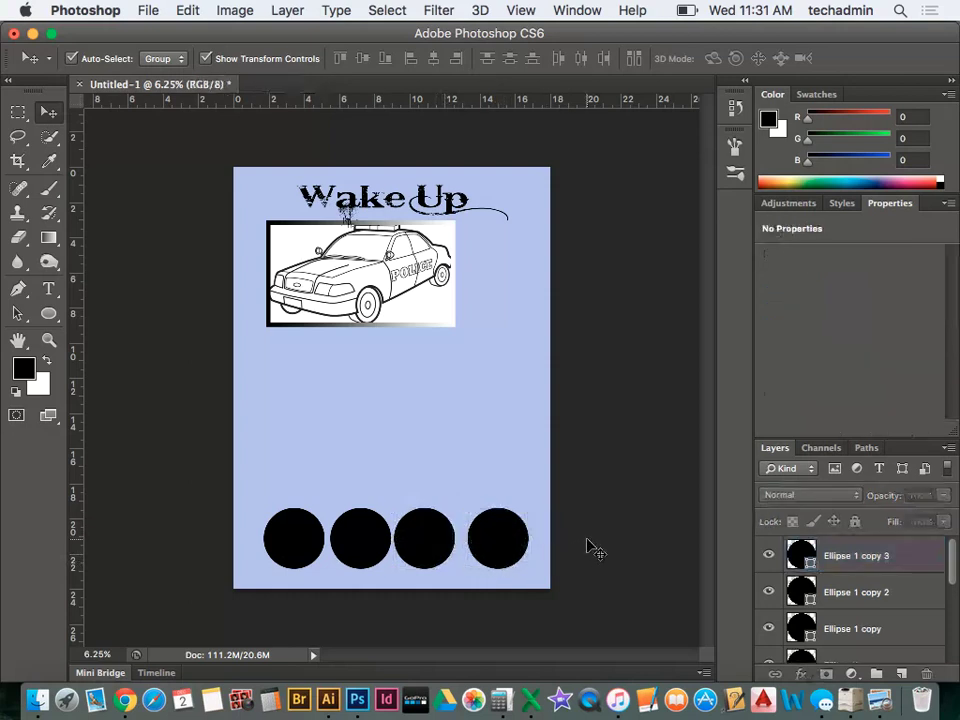
left_click(514, 558)
left_click(443, 560)
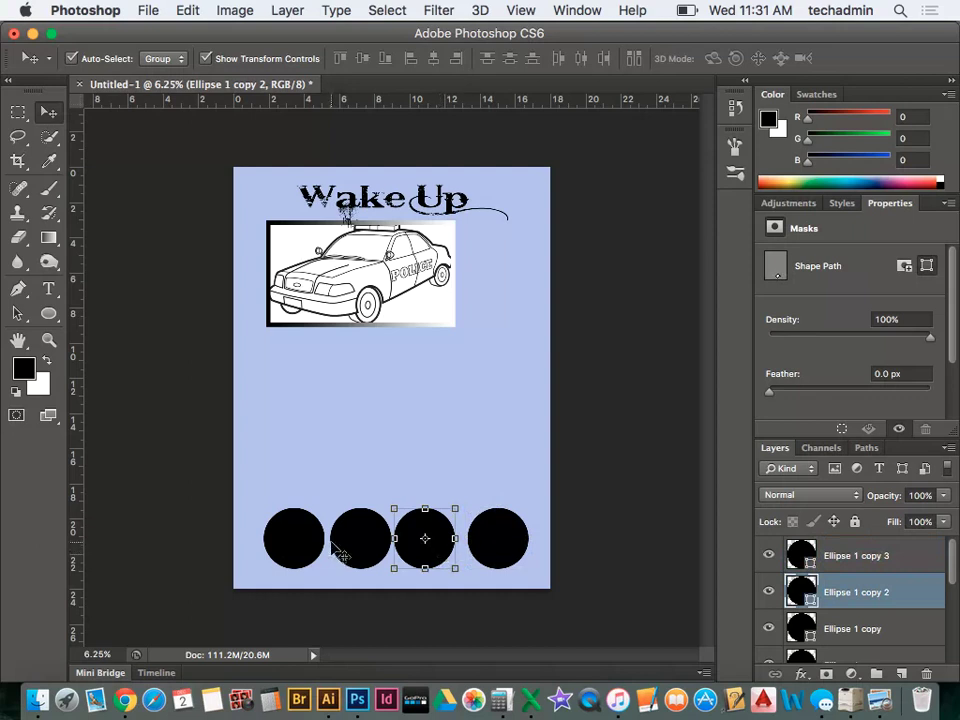
left_click(505, 547)
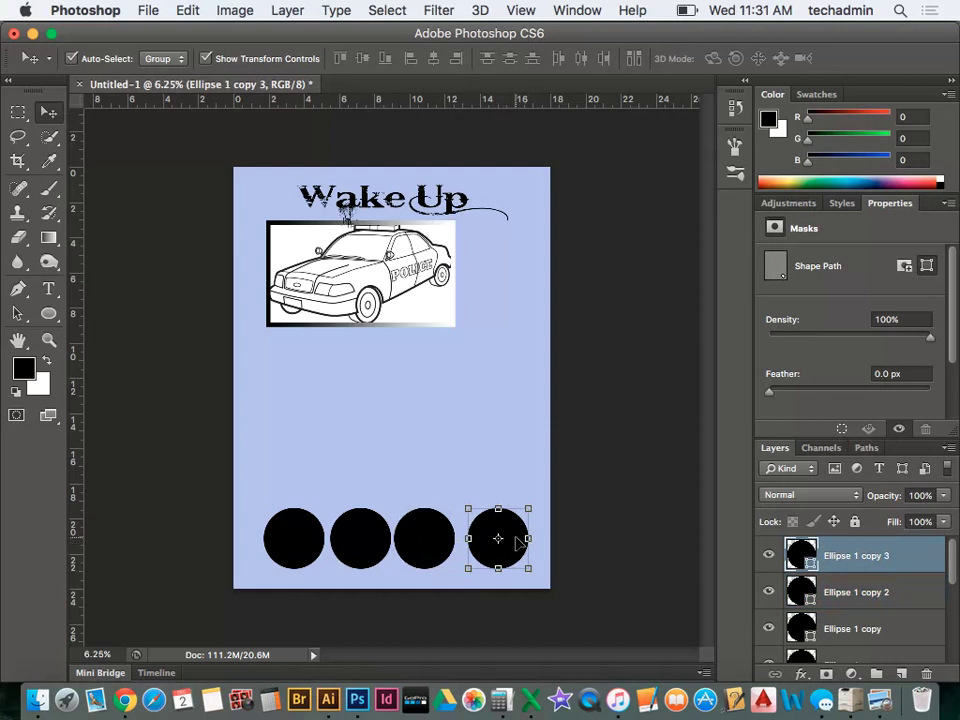
left_click(150, 10)
- Place the police-car JPG and position it over the rightmost circle
left_click(159, 317)
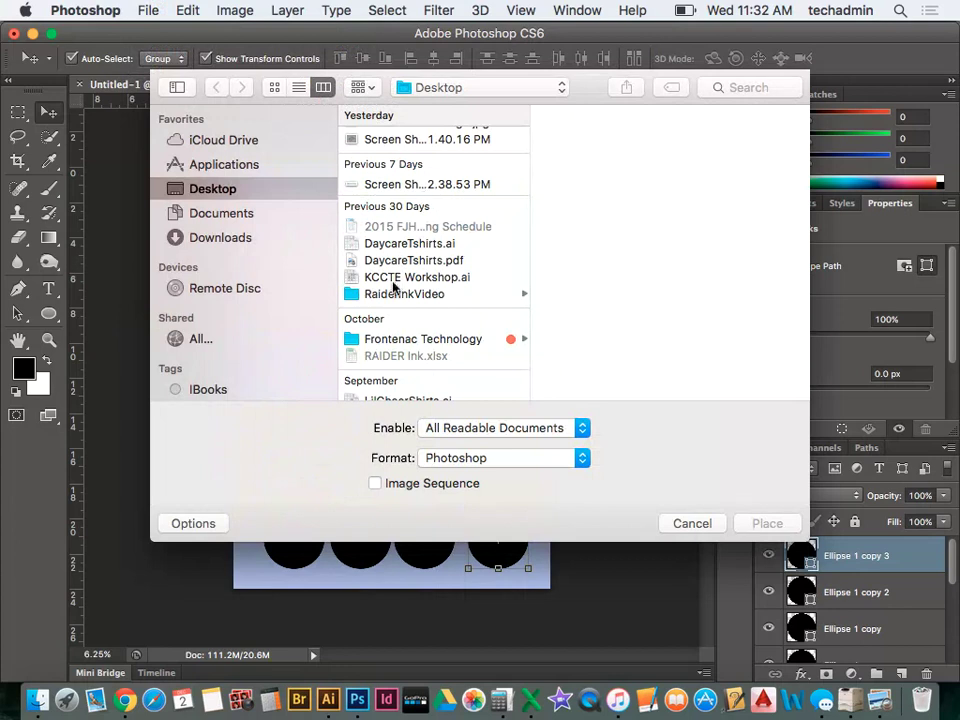
scroll(420, 250, "up", 1)
left_click(407, 134)
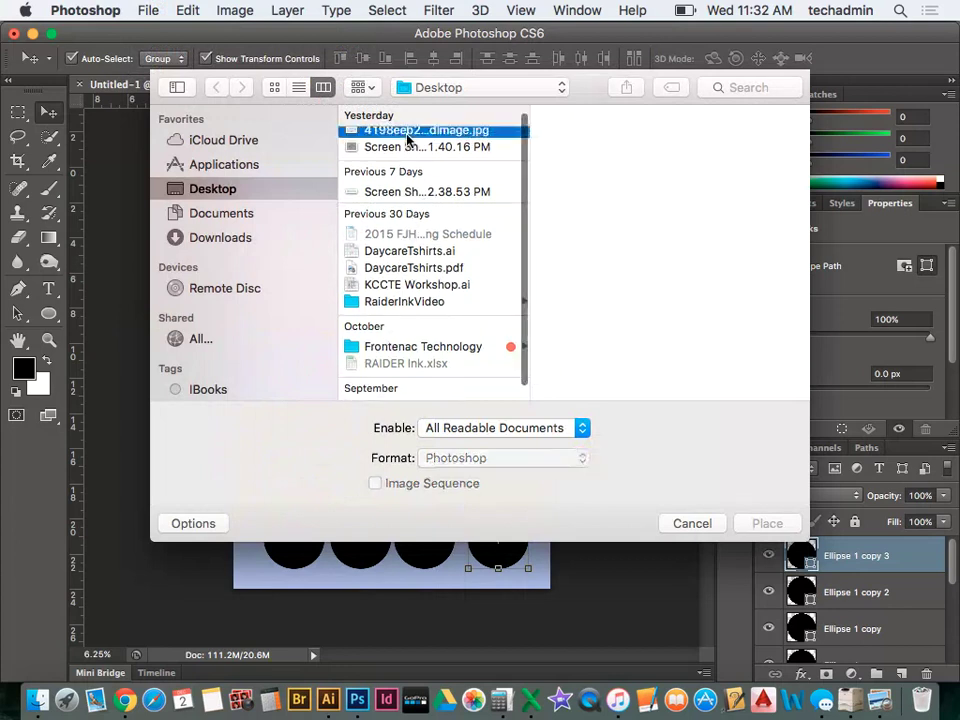
left_click(766, 523)
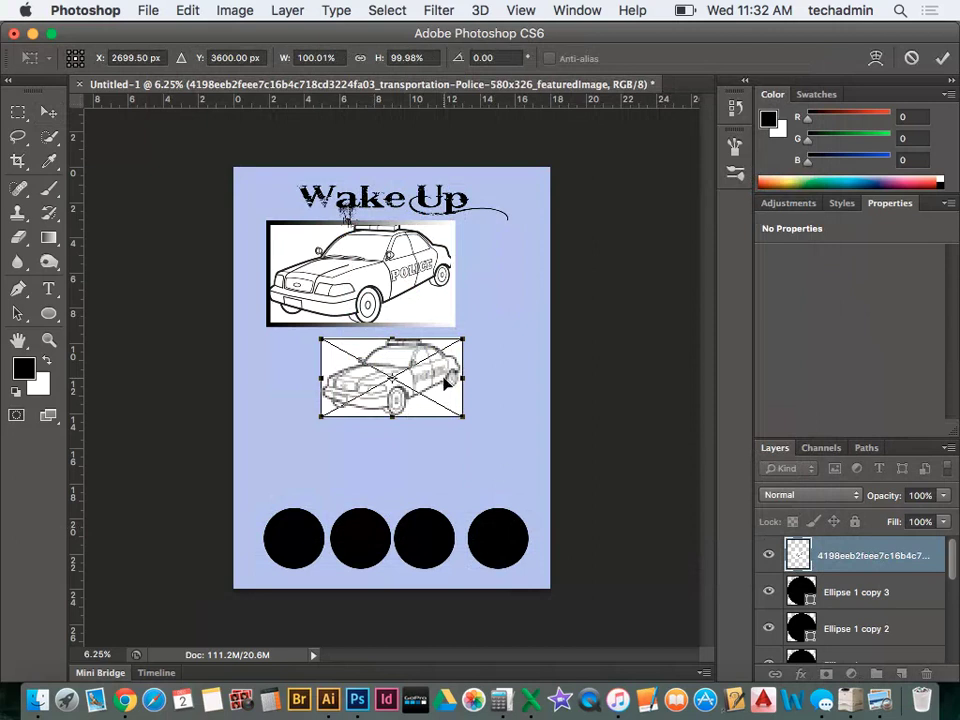
left_click_drag(446, 381, 570, 530)
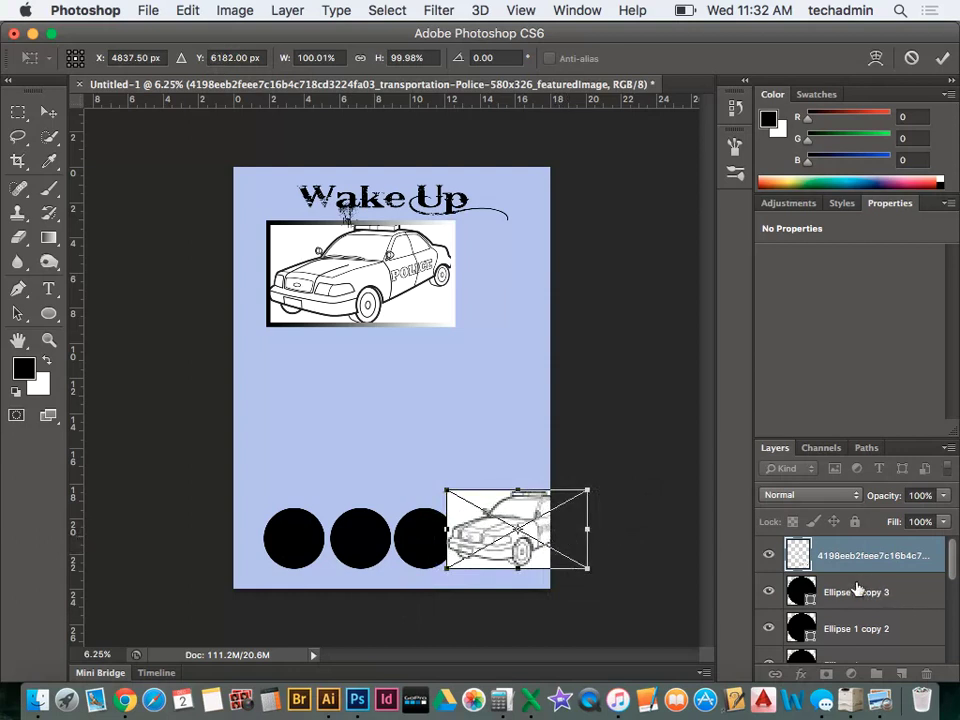
key("Return")
- Clip the car image layer into the fourth circle with Create Clipping Mask
left_click(857, 590)
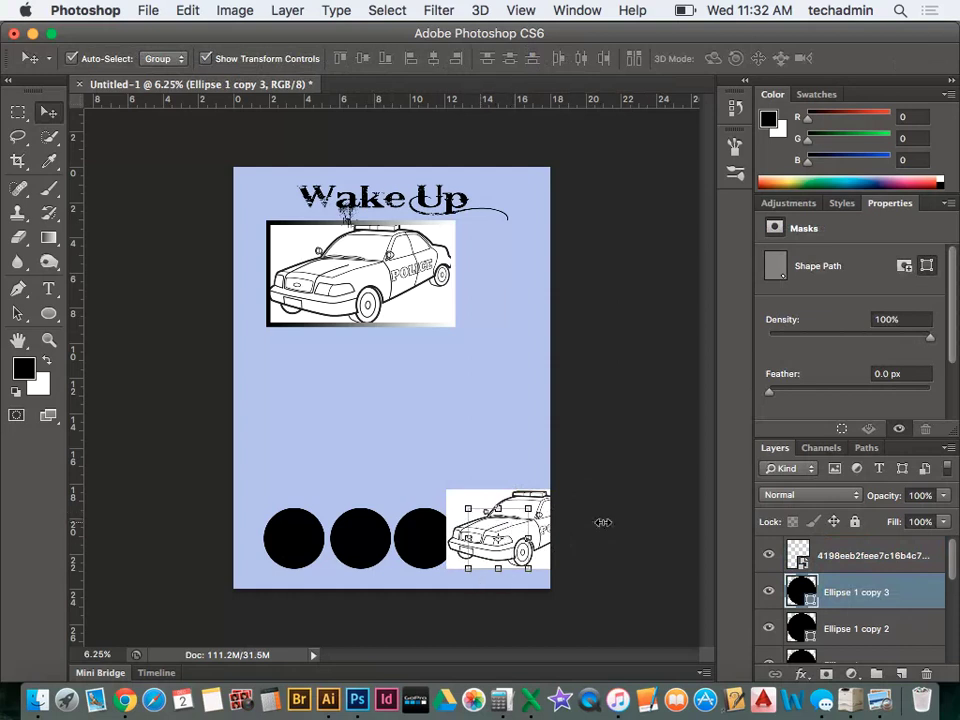
left_click(880, 627)
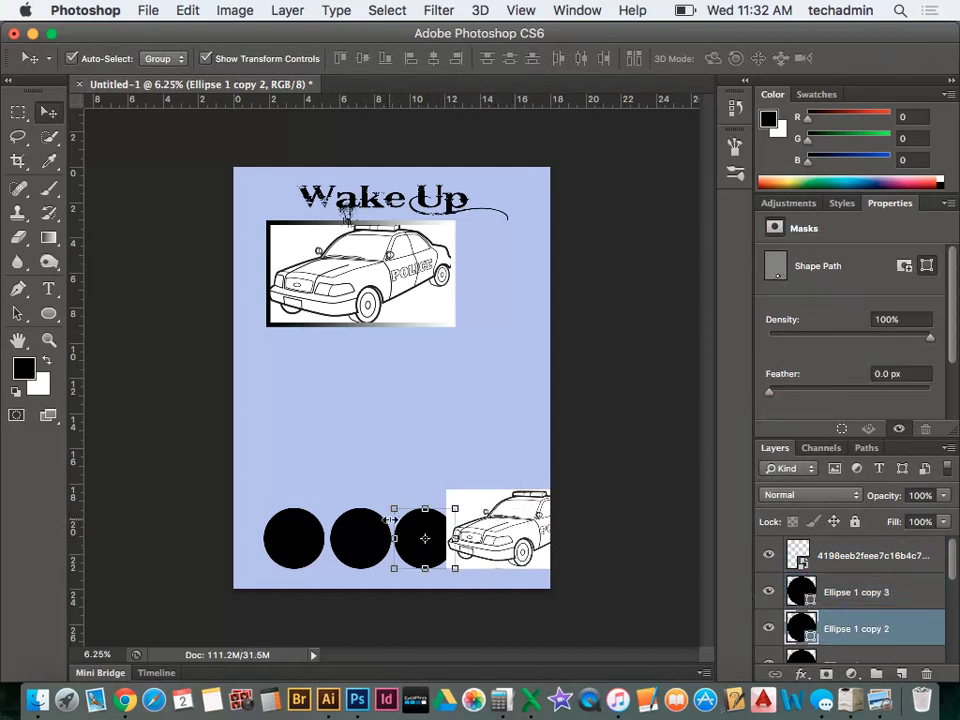
left_click(900, 592)
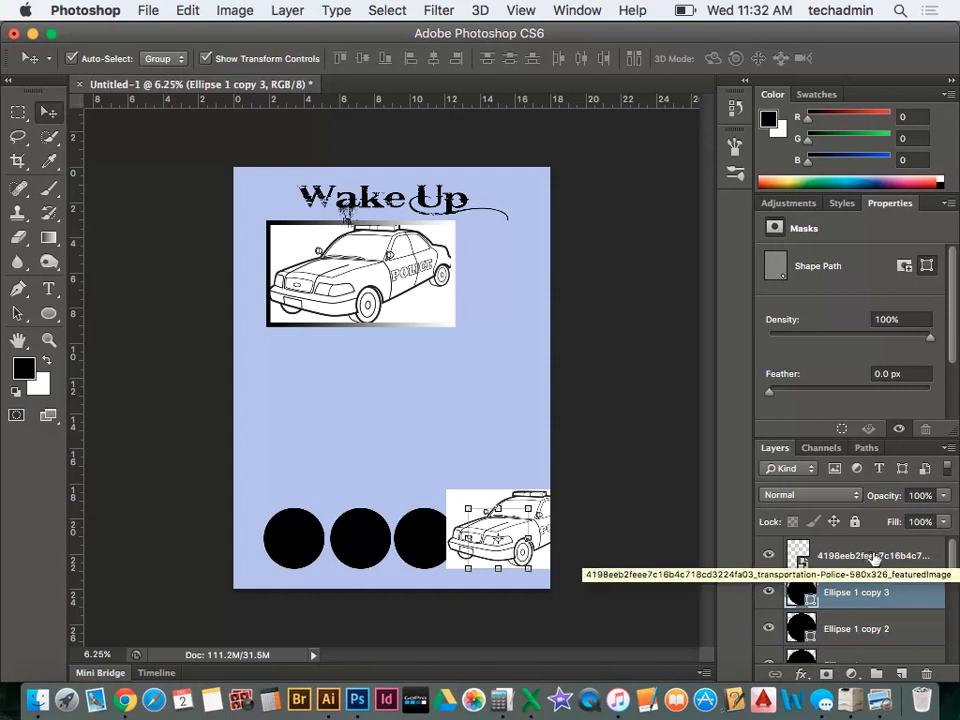
left_click(888, 551)
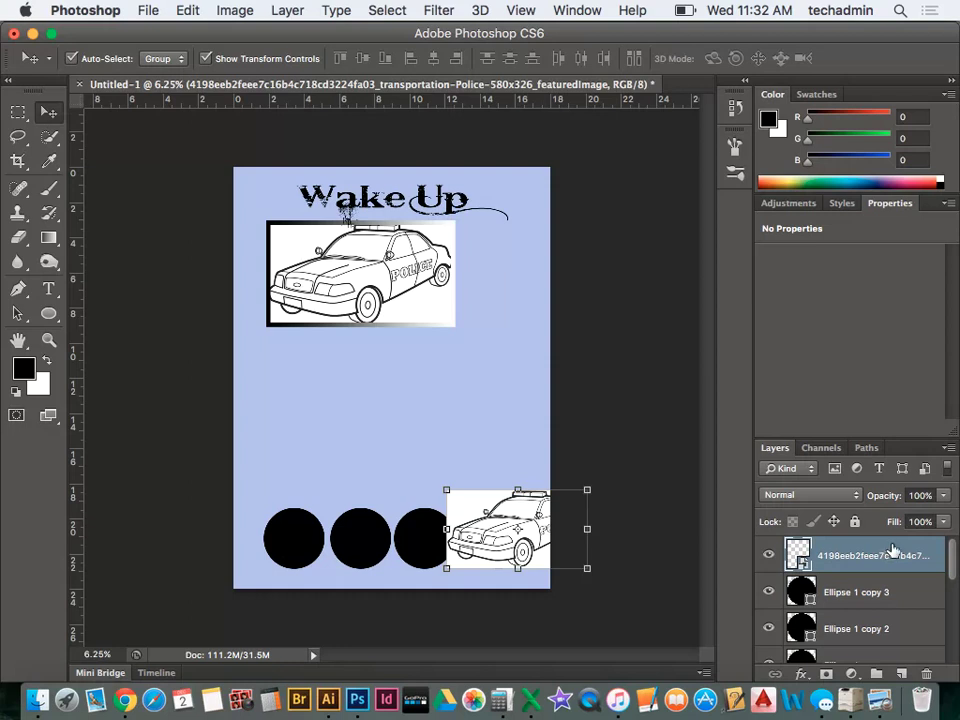
double_click(893, 549)
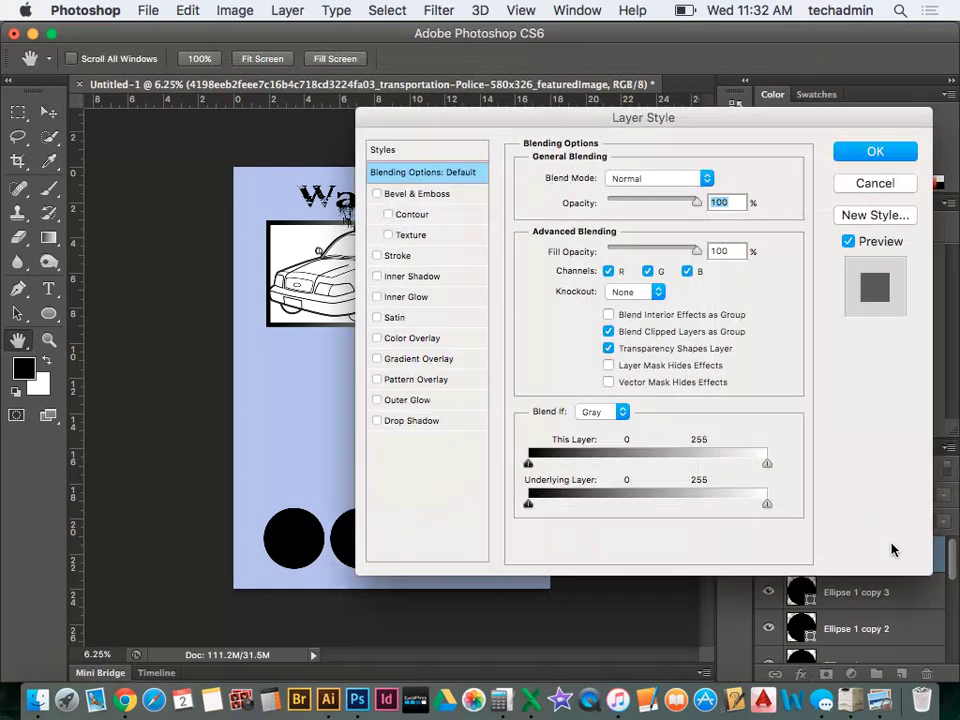
left_click(893, 186)
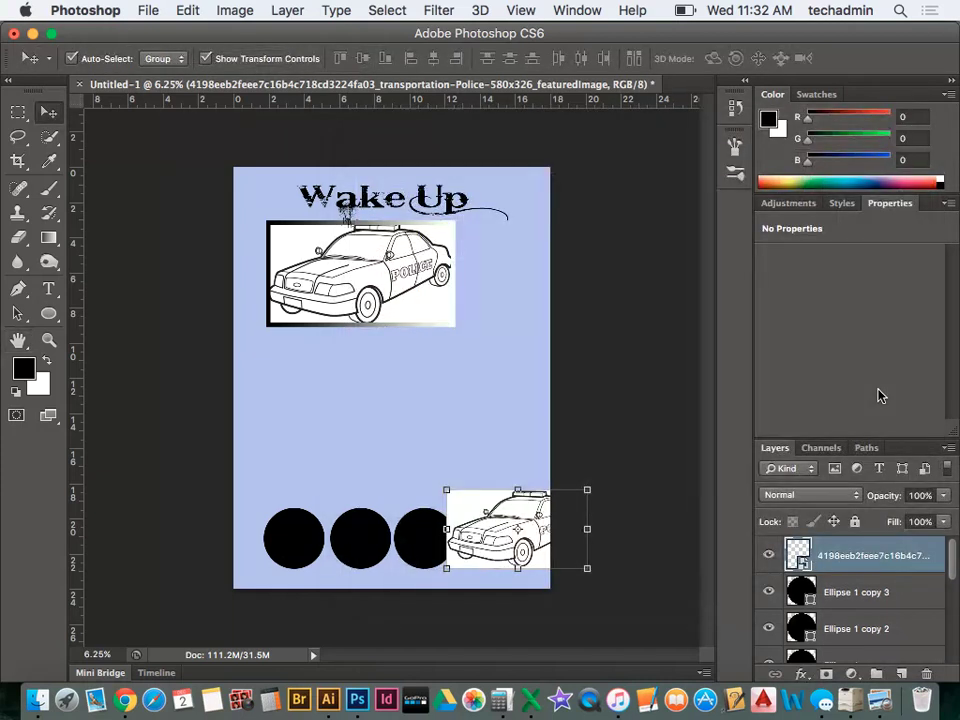
right_click(878, 549)
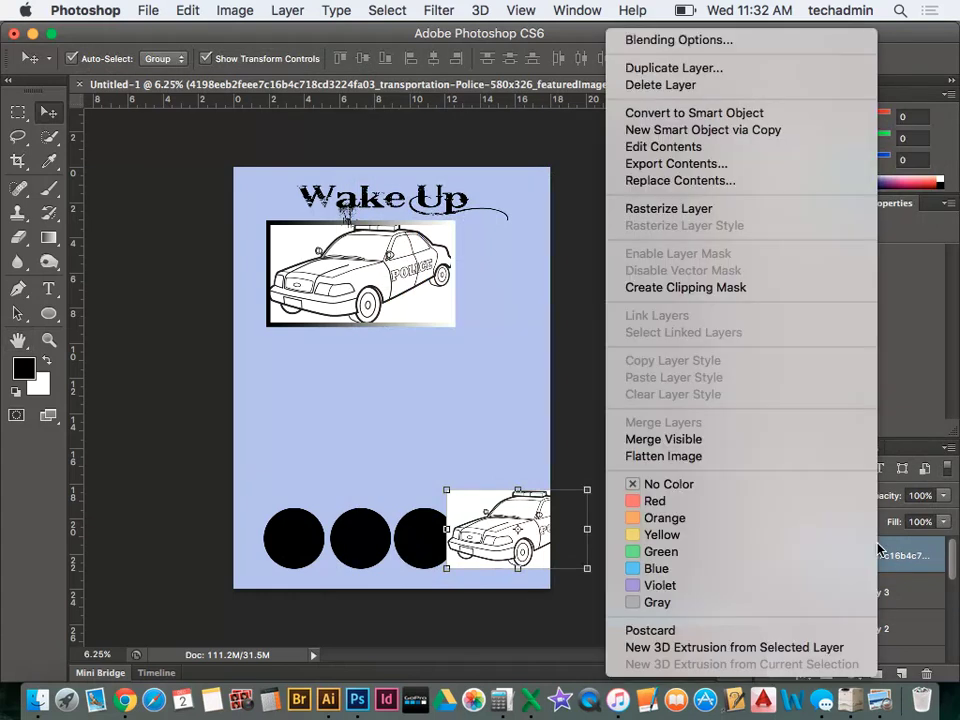
left_click(675, 289)
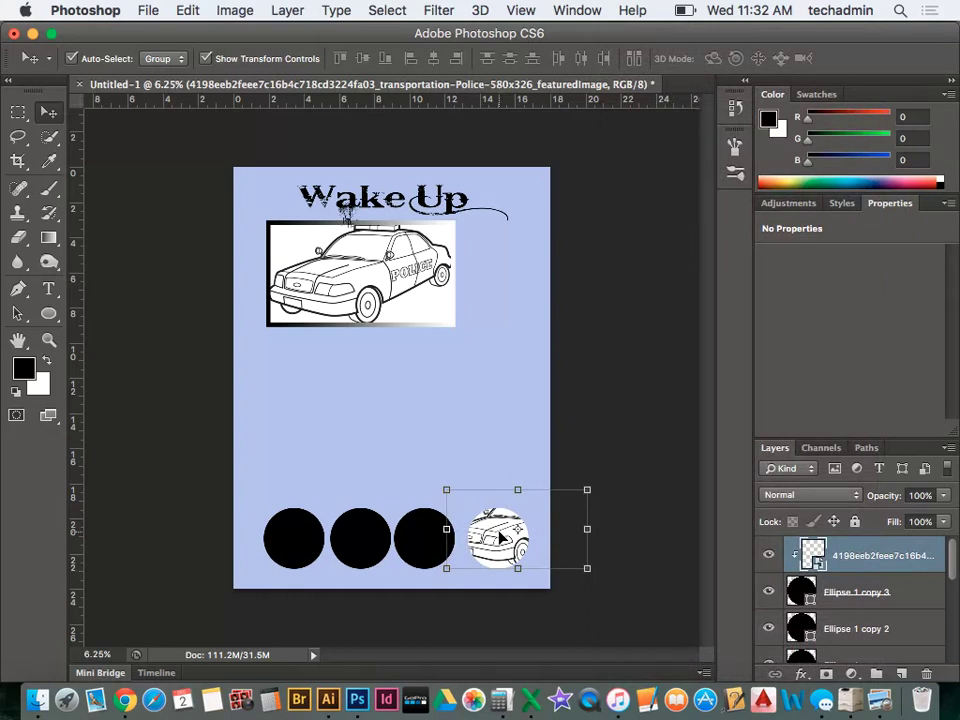
- Scale the clipped car image down to about 82% to fit inside the circle
mouse_move(499, 527)
left_mouse_down()
mouse_move(490, 544)
mouse_move(509, 543)
mouse_move(488, 535)
mouse_move(500, 537)
left_mouse_up()
left_click(580, 497)
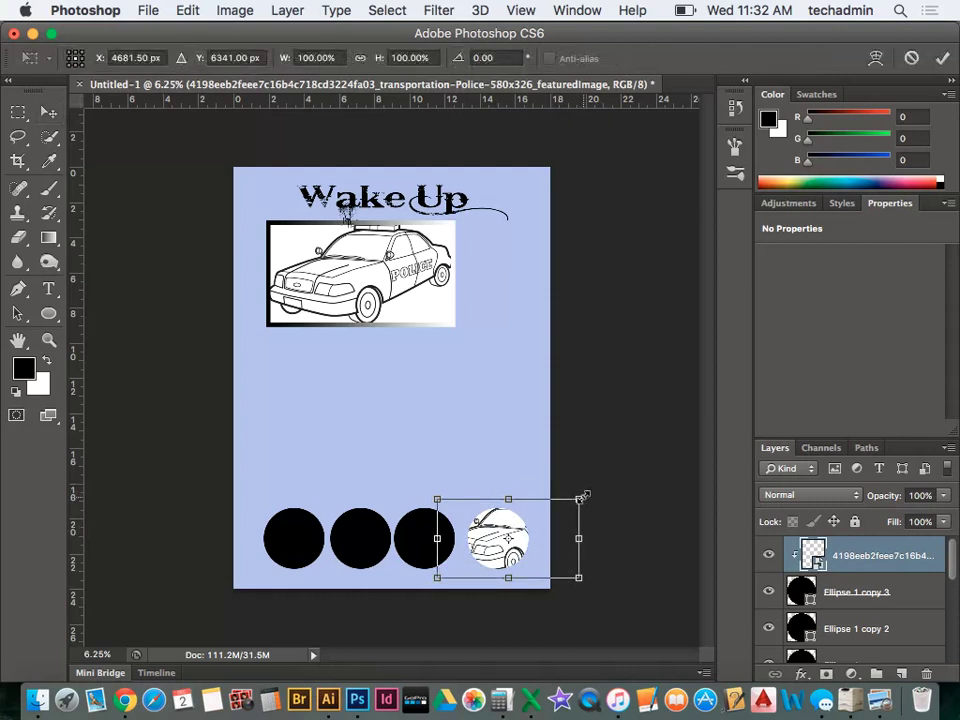
left_click_drag(583, 496, 515, 524)
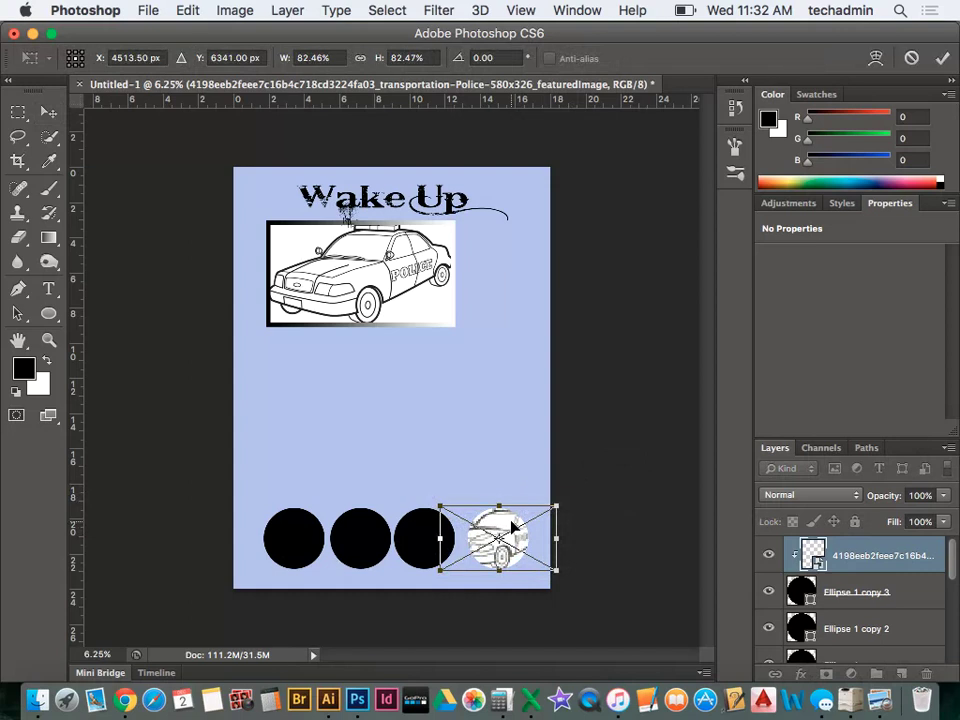
key("Return")
- Place the Protect & Serve screenshot PNG and move it onto the leftmost circle
left_click(294, 530)
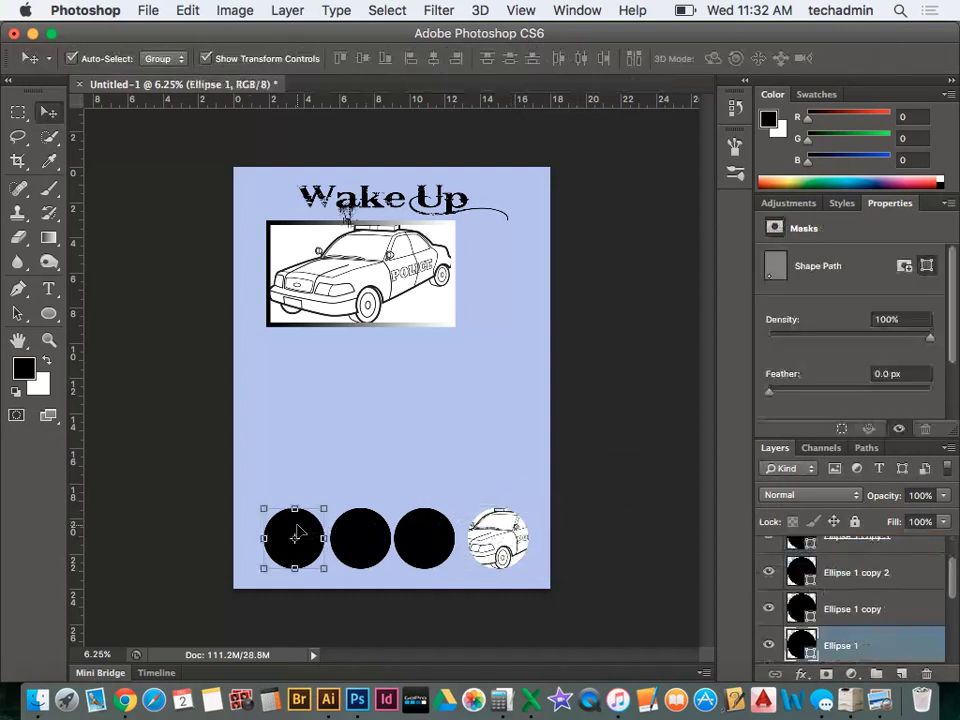
left_click(147, 10)
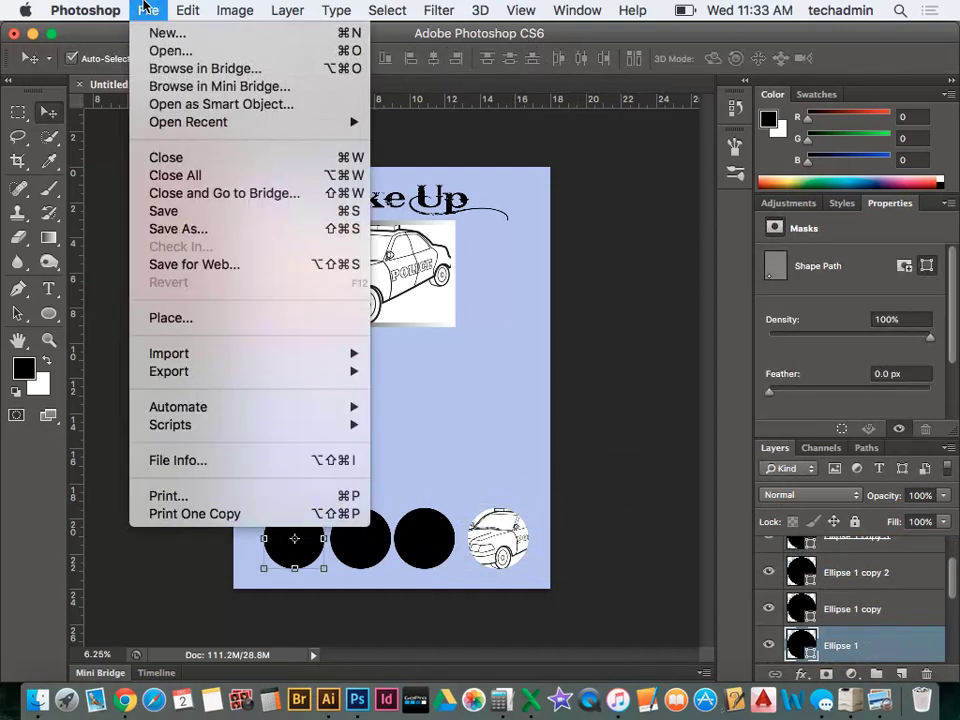
left_click(195, 322)
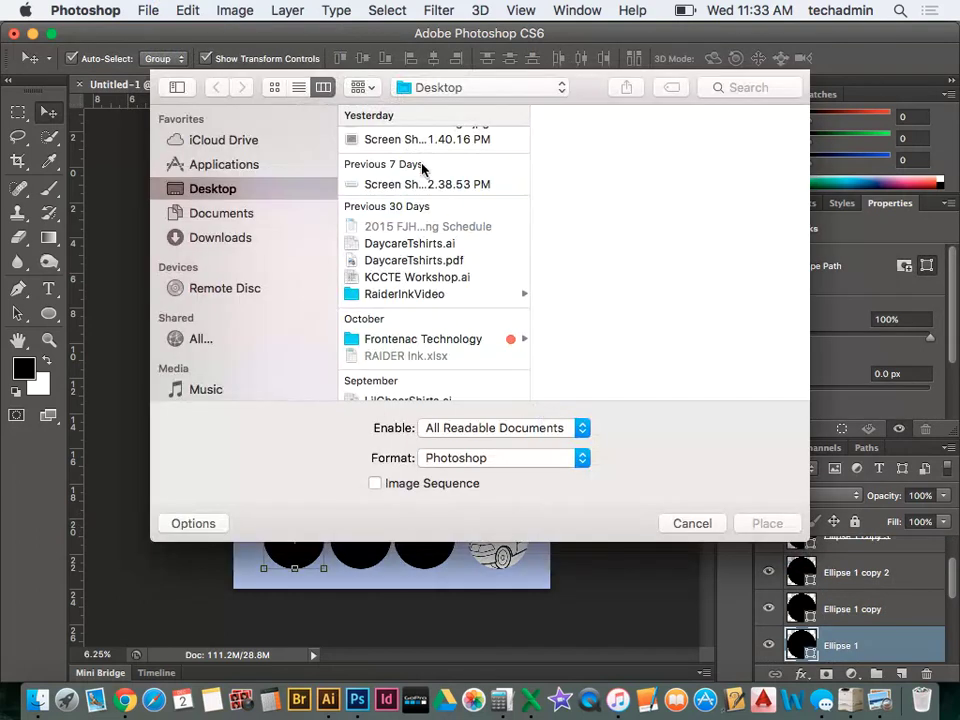
left_click(415, 140)
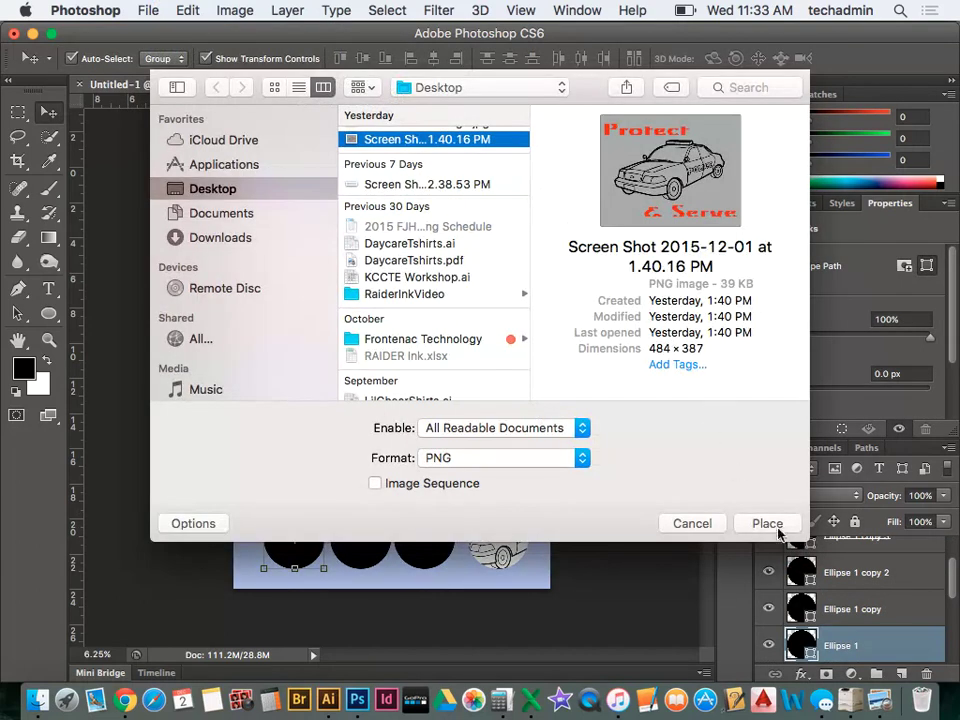
left_click(768, 524)
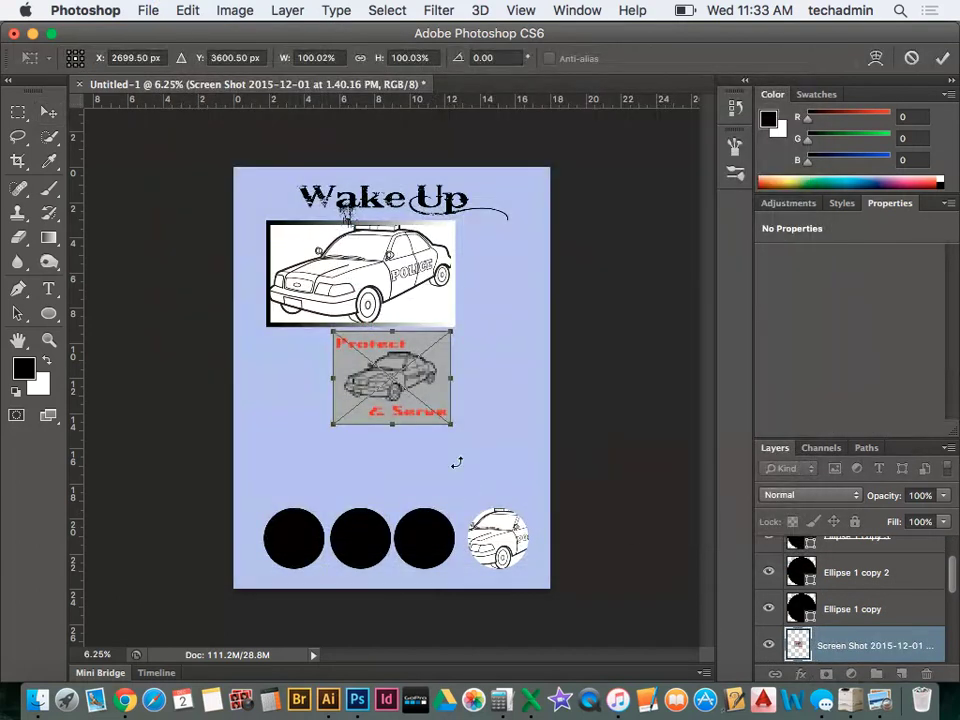
left_click_drag(435, 380, 337, 542)
scroll(885, 632, "down", 1)
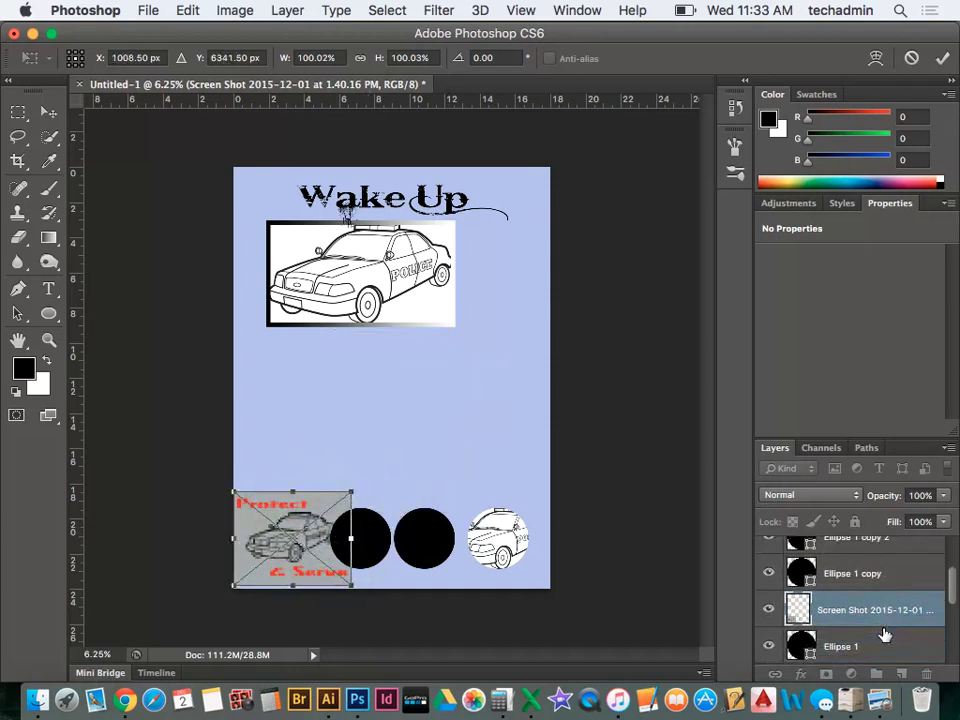
key("Return")
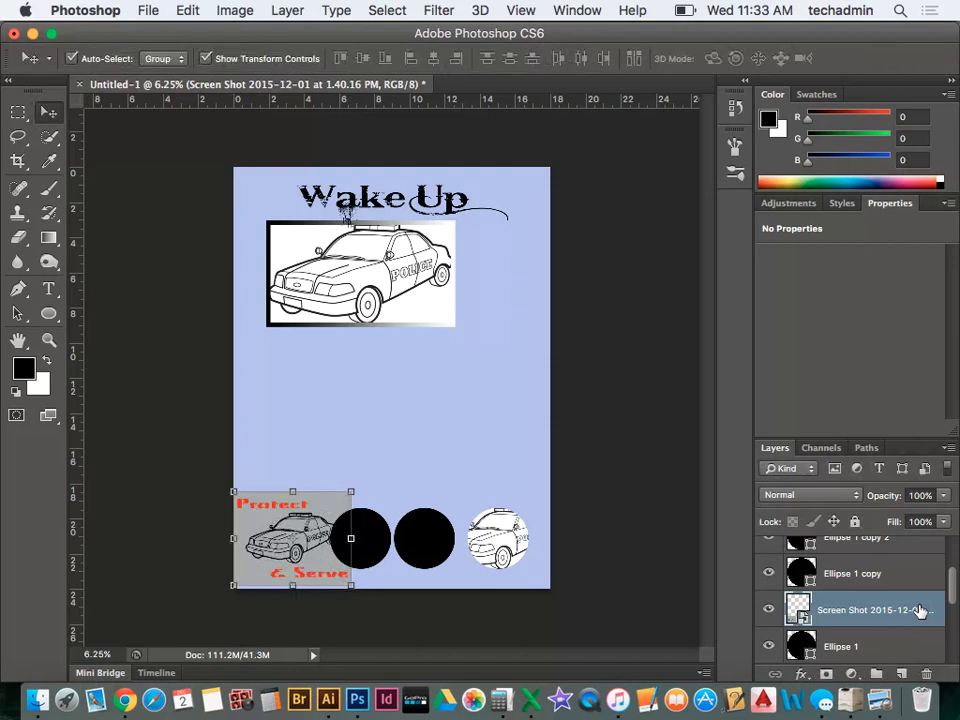
- Clip the Protect & Serve image into the leftmost circle's shape
right_click(912, 604)
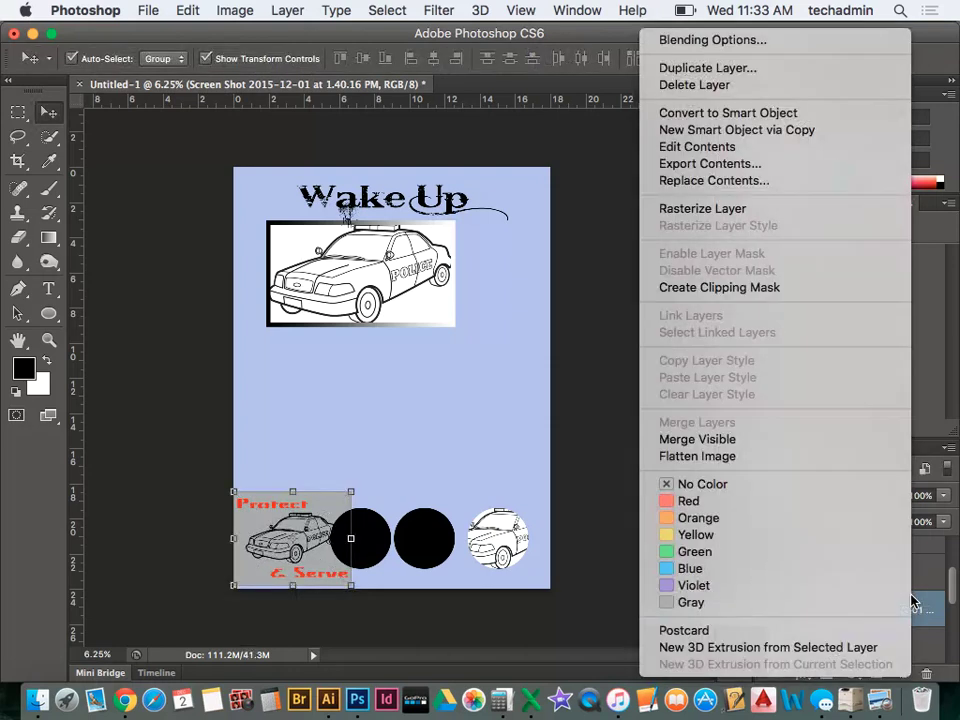
left_click(729, 289)
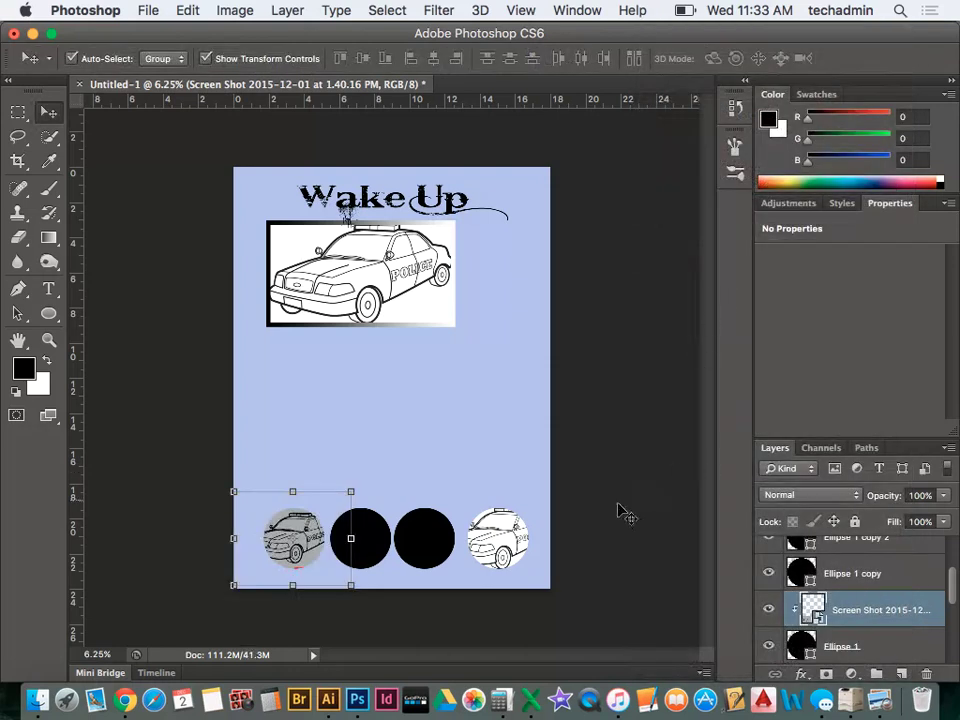
left_click(618, 516)
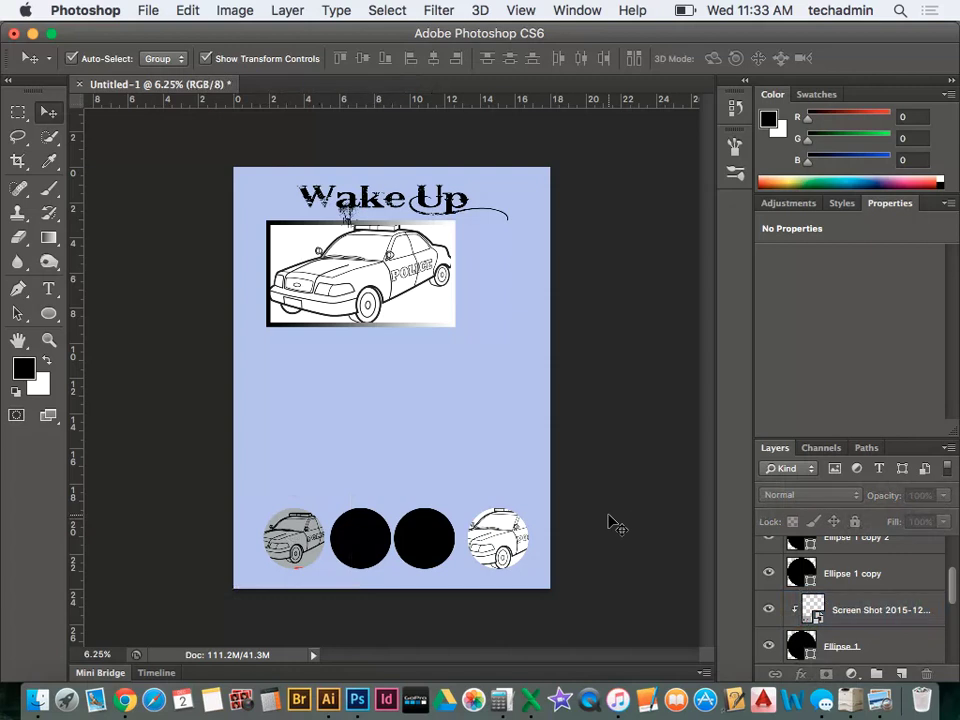
left_click(308, 542)
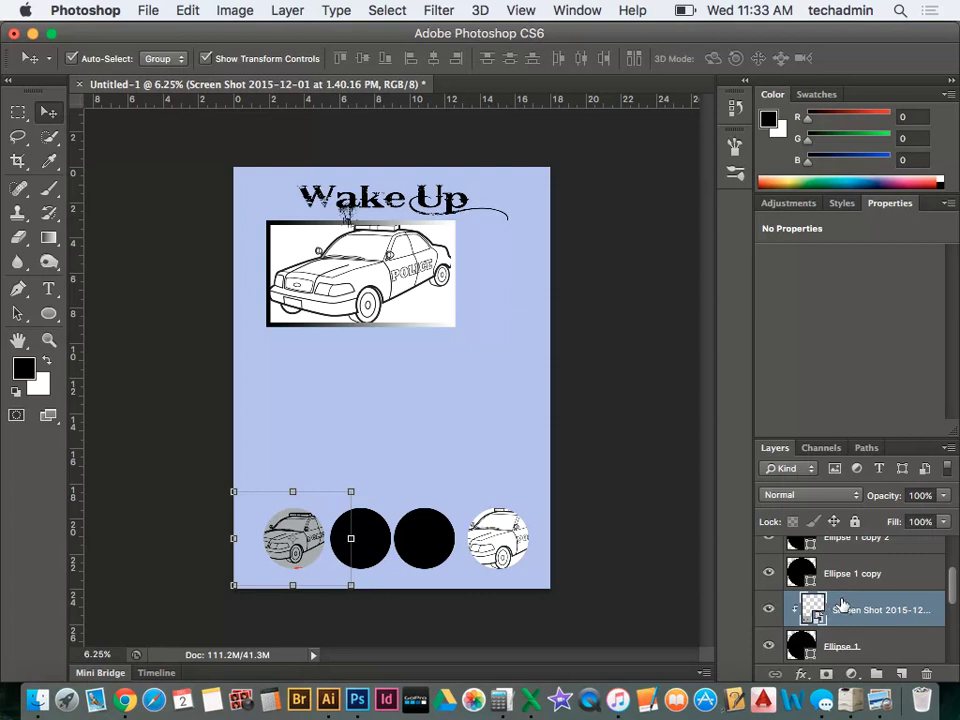
- Enable a 51 px Stroke in the left circle's layer style
left_click(876, 643)
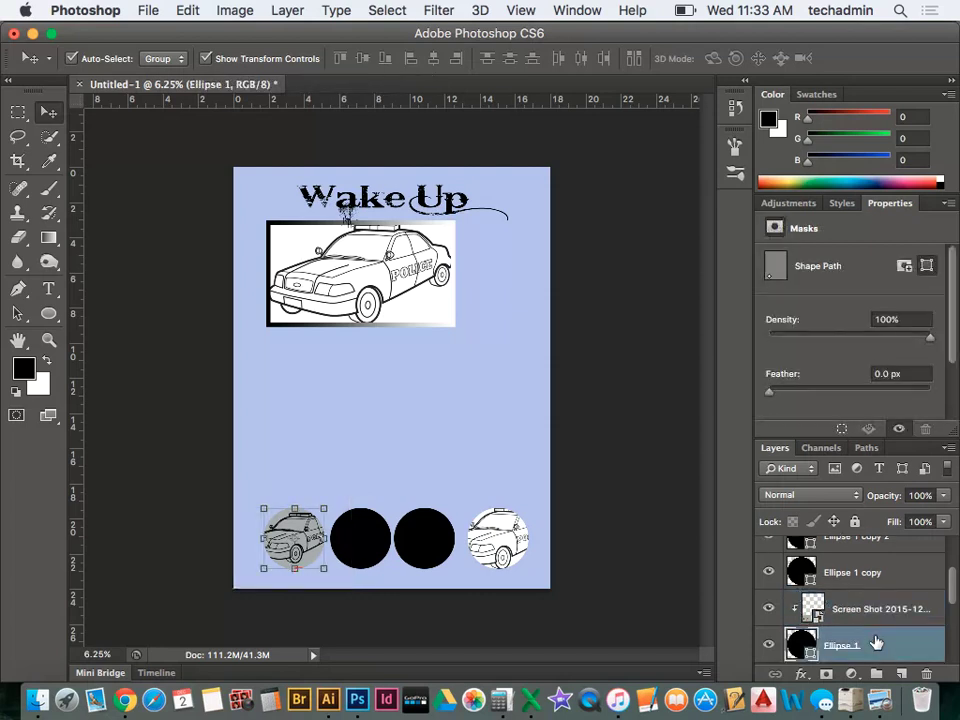
scroll(877, 642, "down", 2)
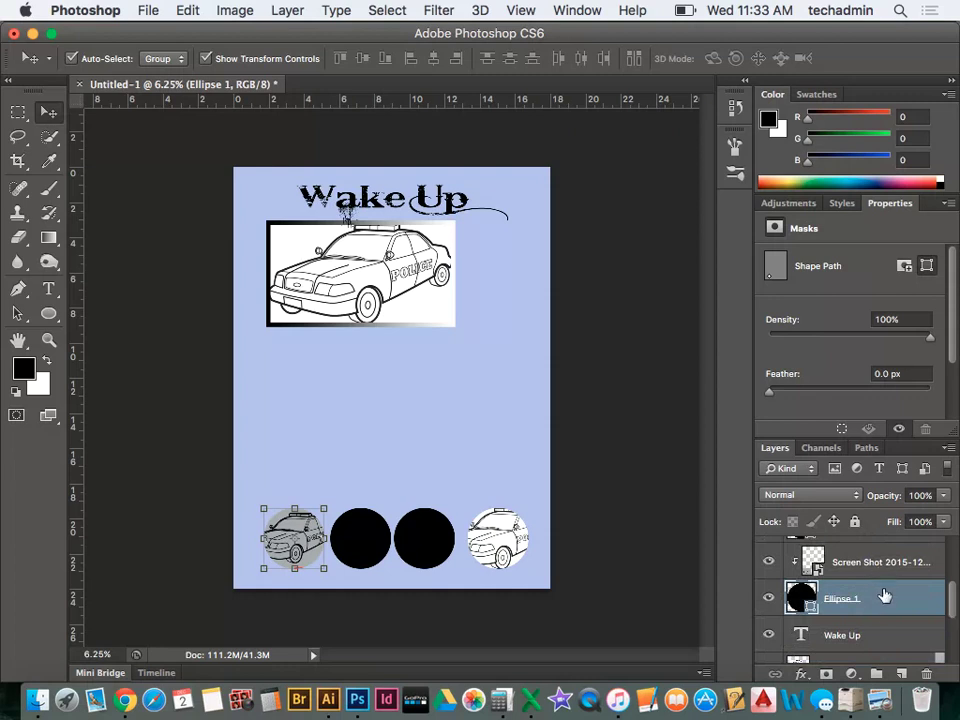
double_click(884, 596)
left_click(397, 256)
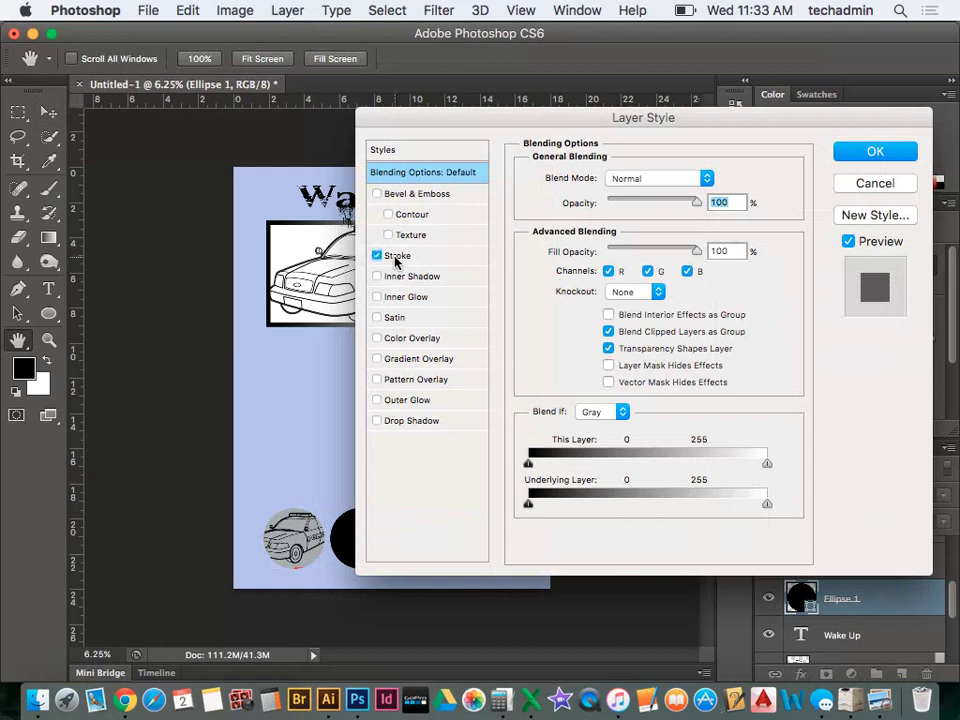
left_click(594, 177)
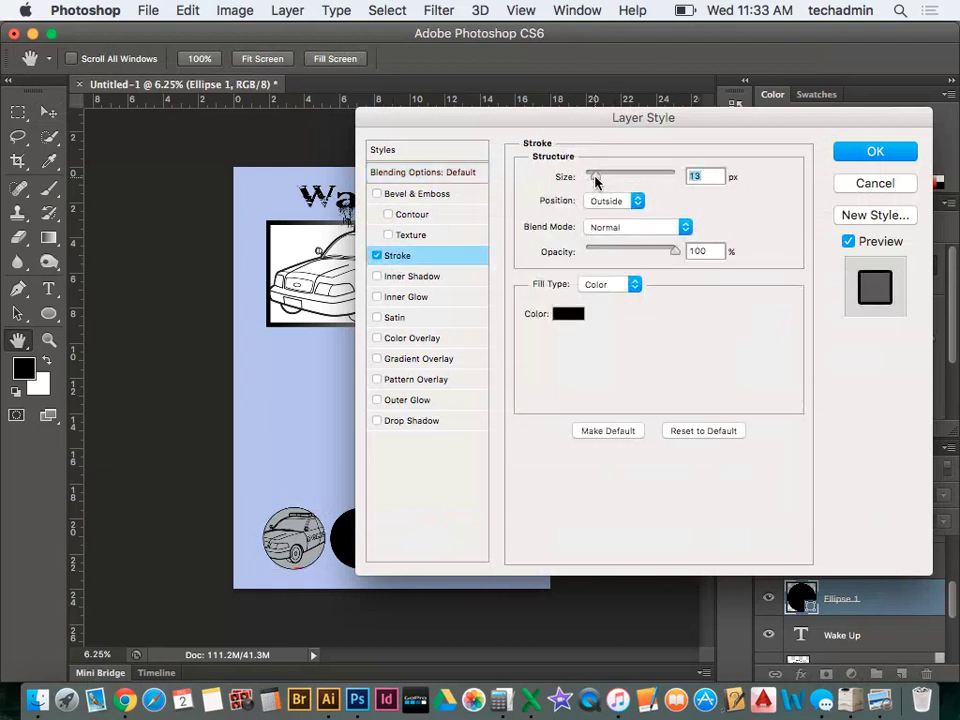
left_click_drag(596, 177, 608, 176)
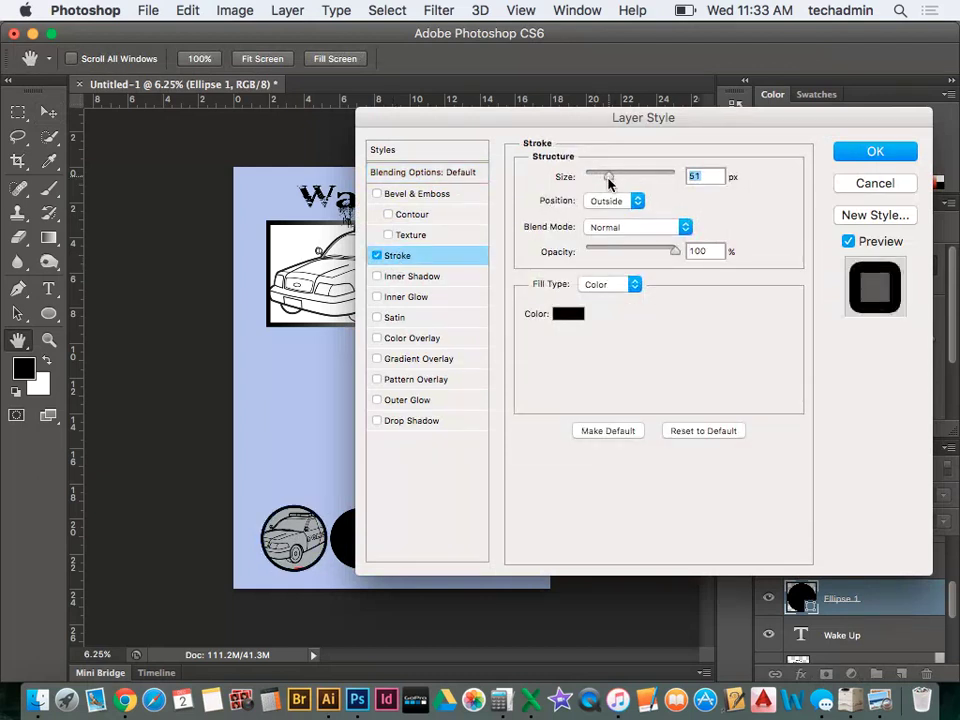
- Make the stroke red (d41616), positioned Outside, and apply the style
left_click(570, 313)
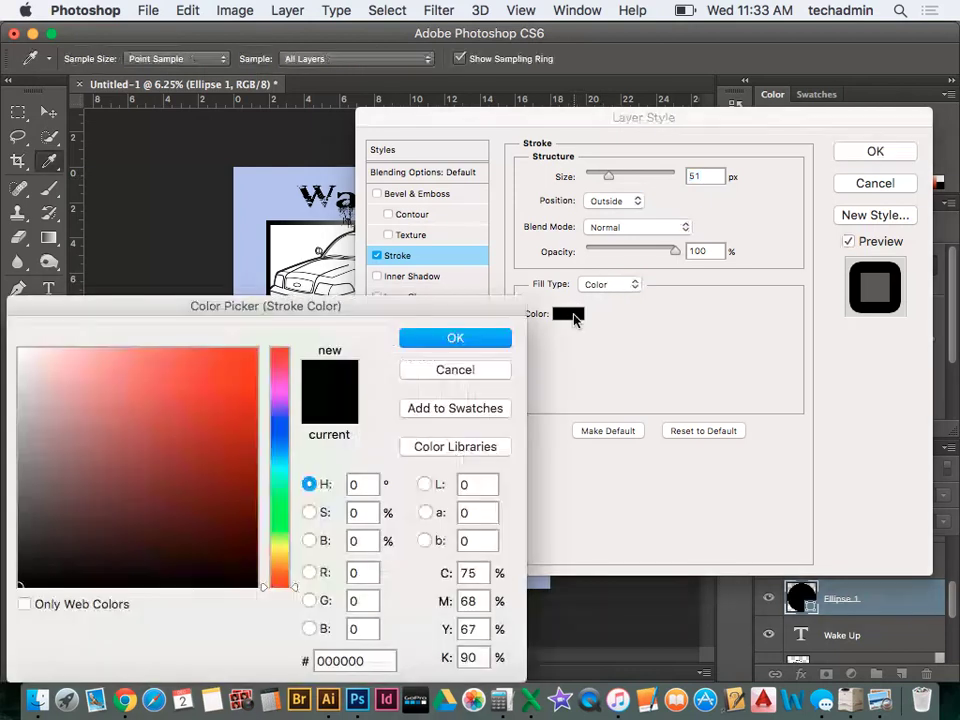
left_click(231, 389)
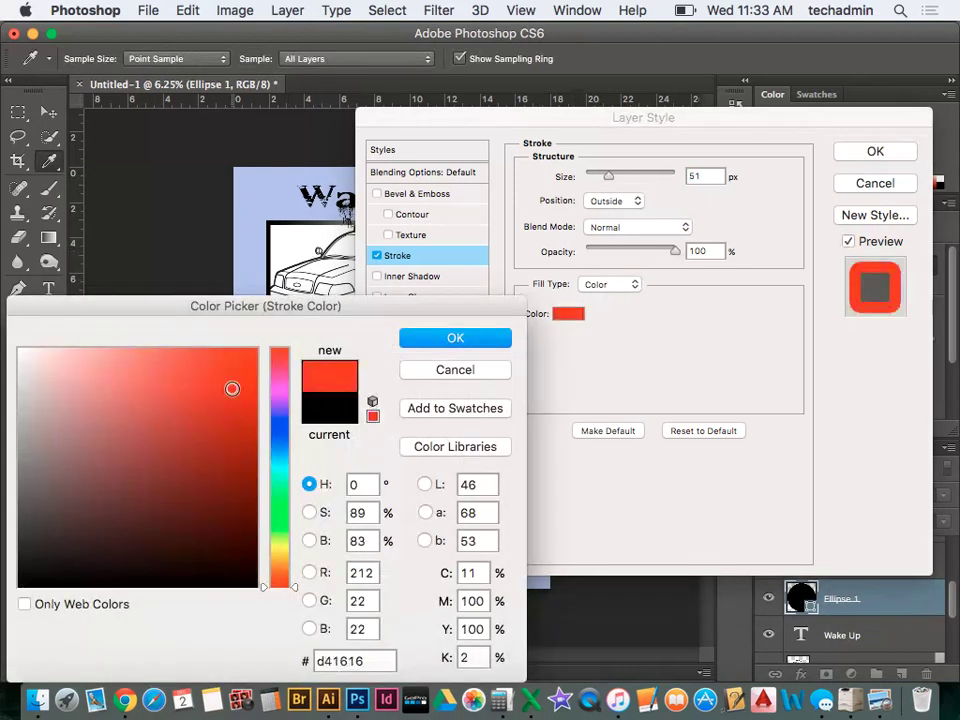
left_click(455, 339)
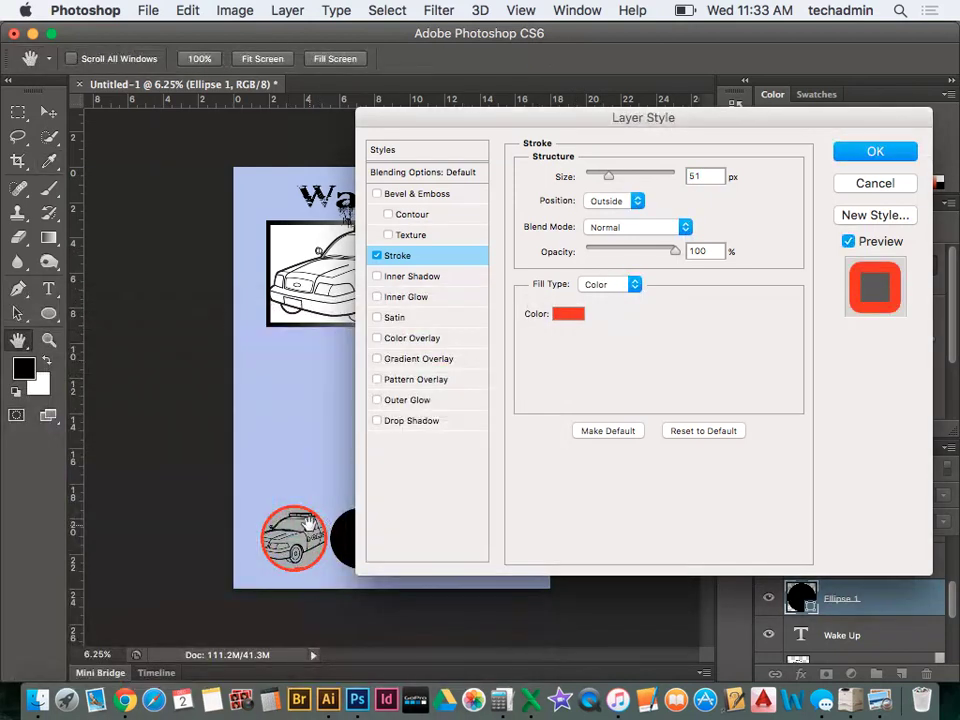
left_click(607, 201)
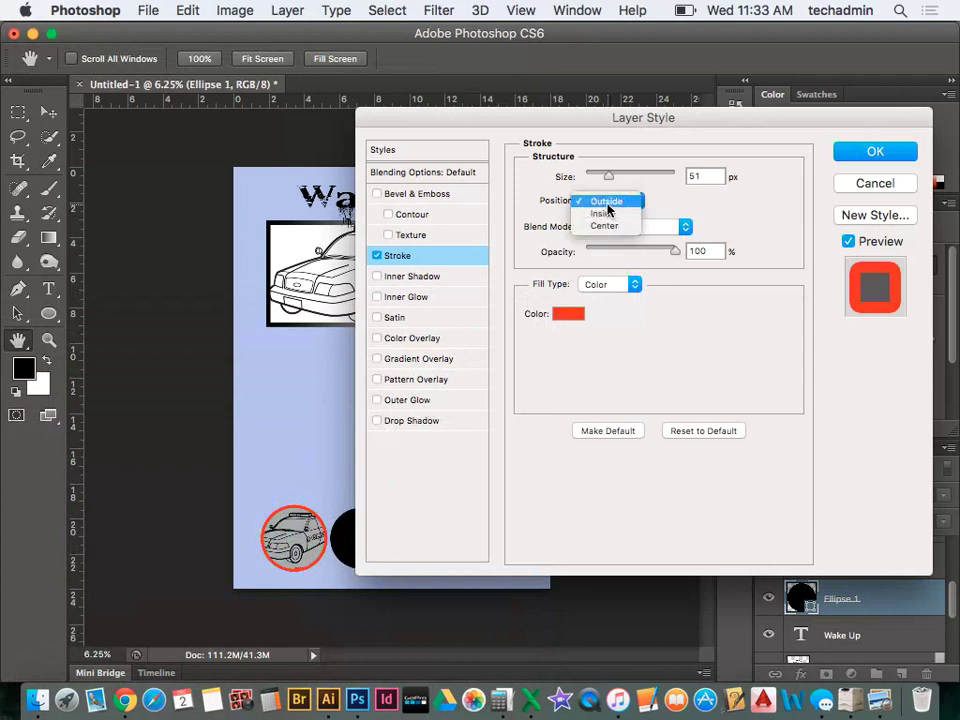
left_click(602, 213)
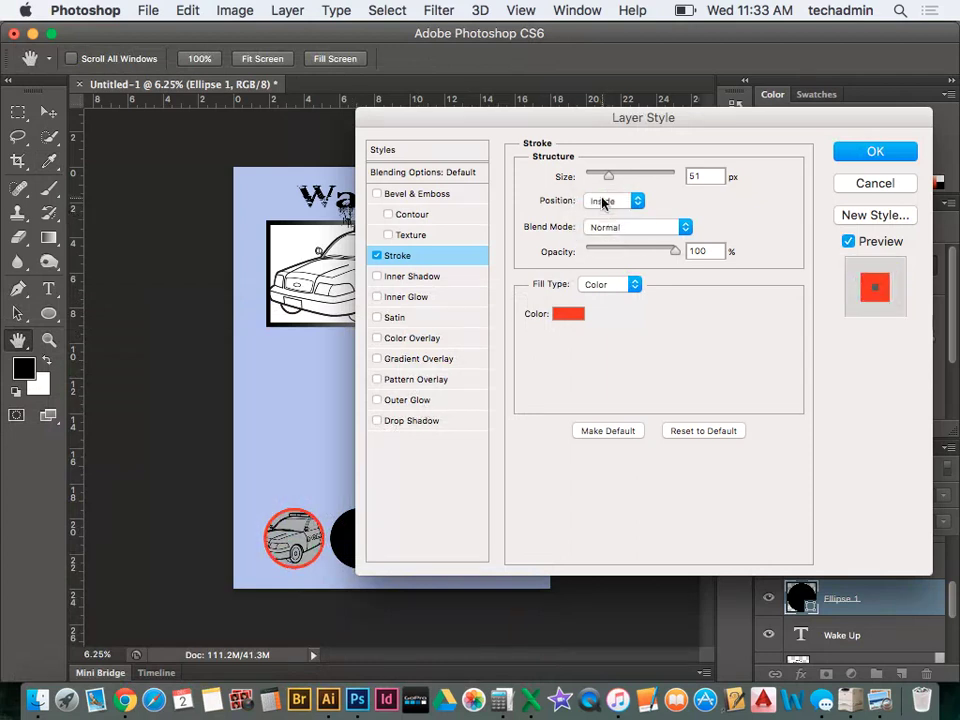
left_click(606, 201)
left_click(602, 190)
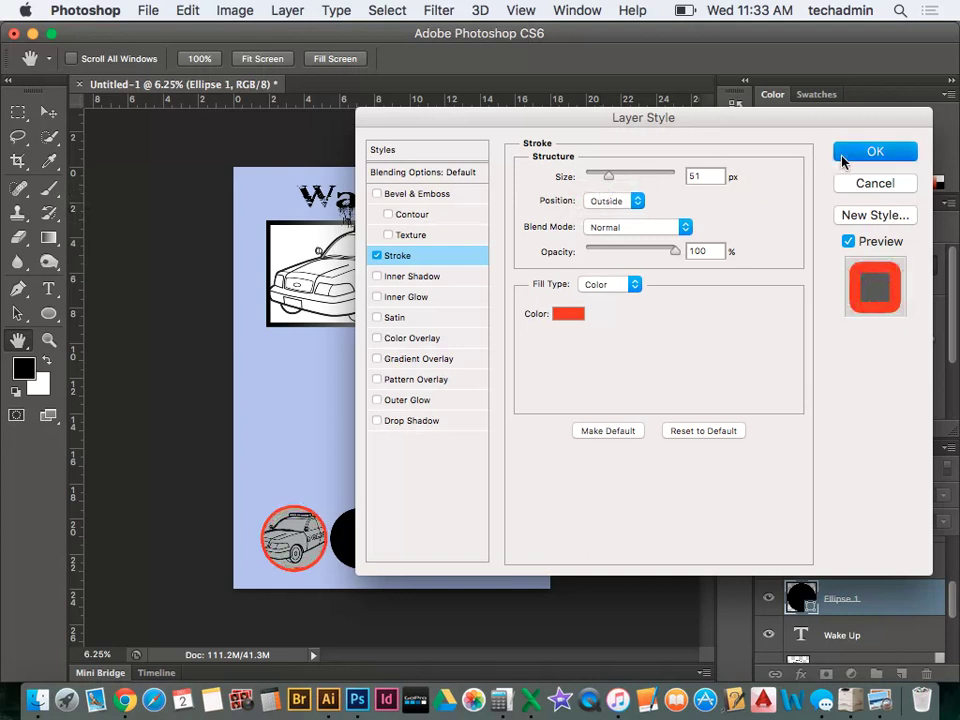
left_click(873, 152)
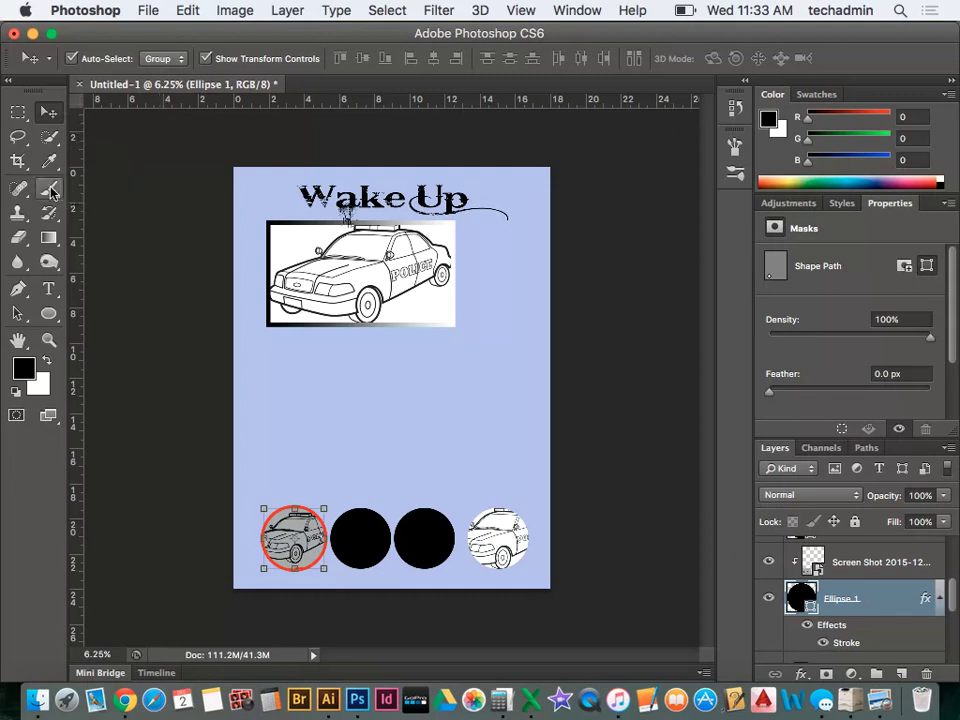
- Draw a rectangle mid-page and release it from the clipping mask
left_click(50, 316)
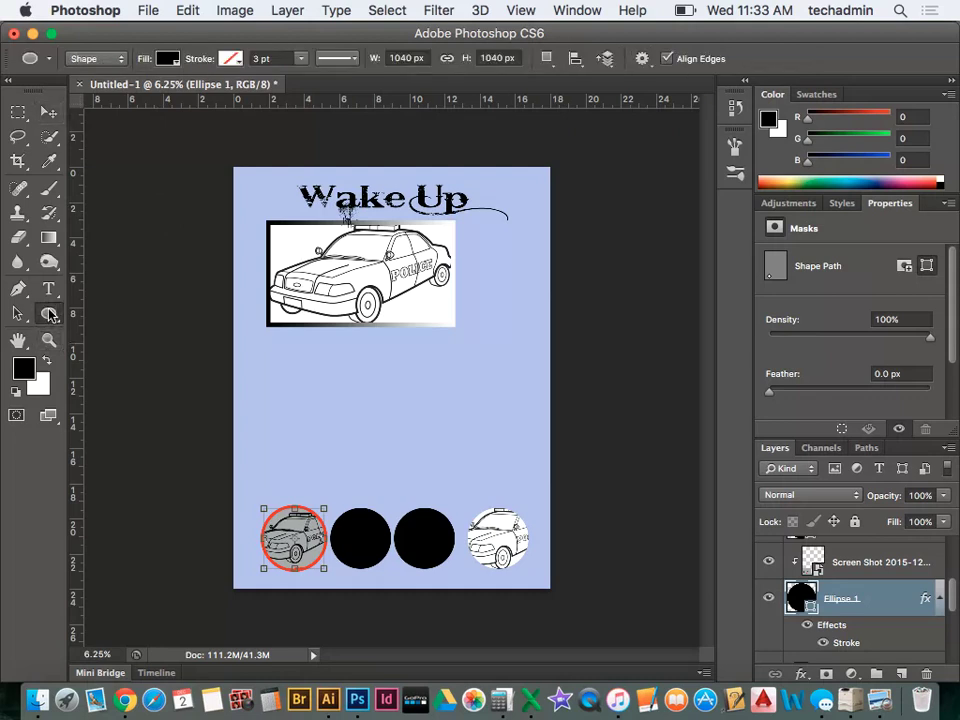
left_click(50, 316)
left_click(52, 316)
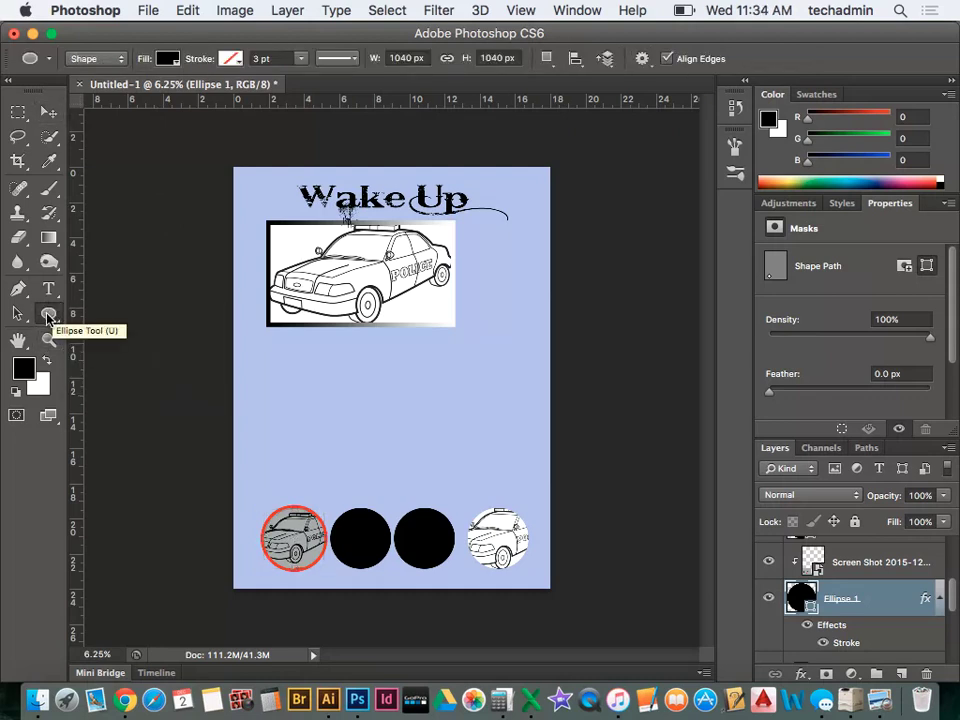
left_click_drag(48, 316, 122, 308)
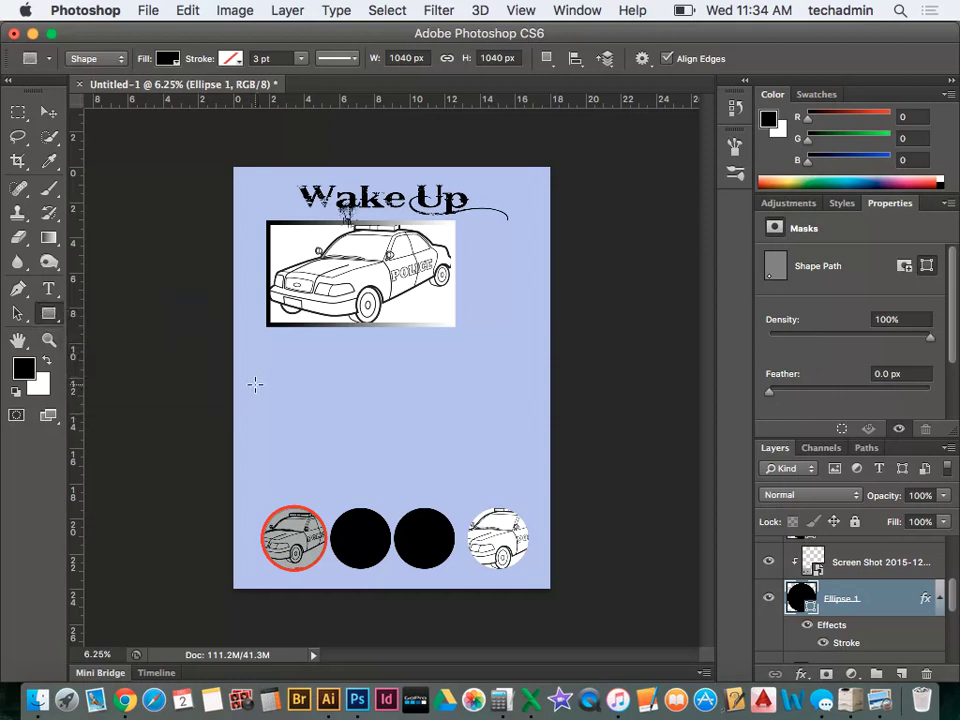
left_click_drag(255, 384, 418, 443)
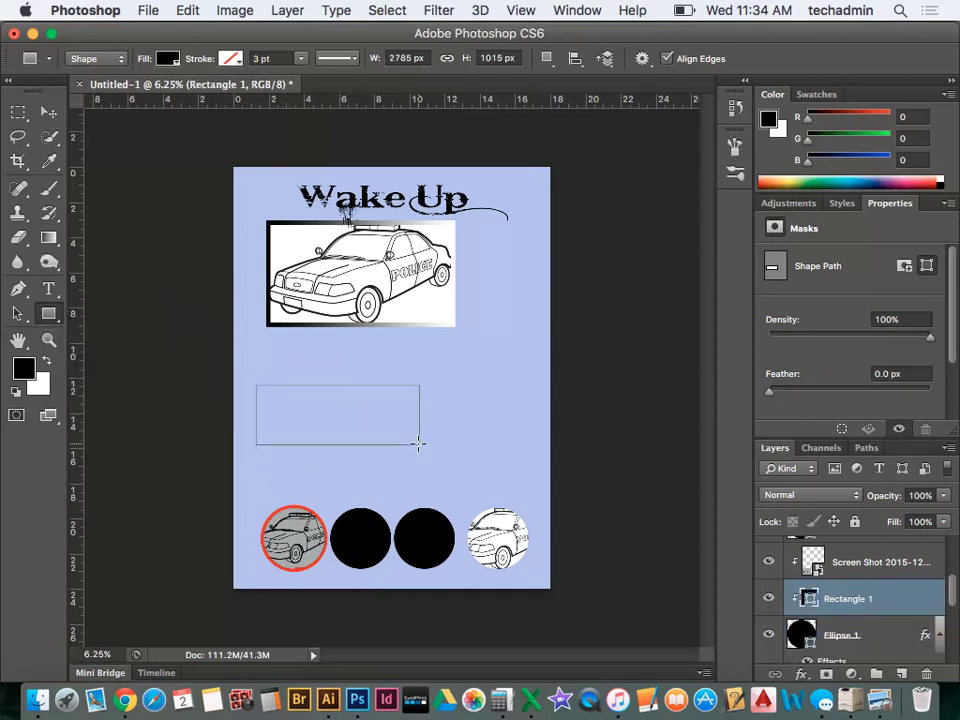
right_click(881, 594)
left_click(697, 245)
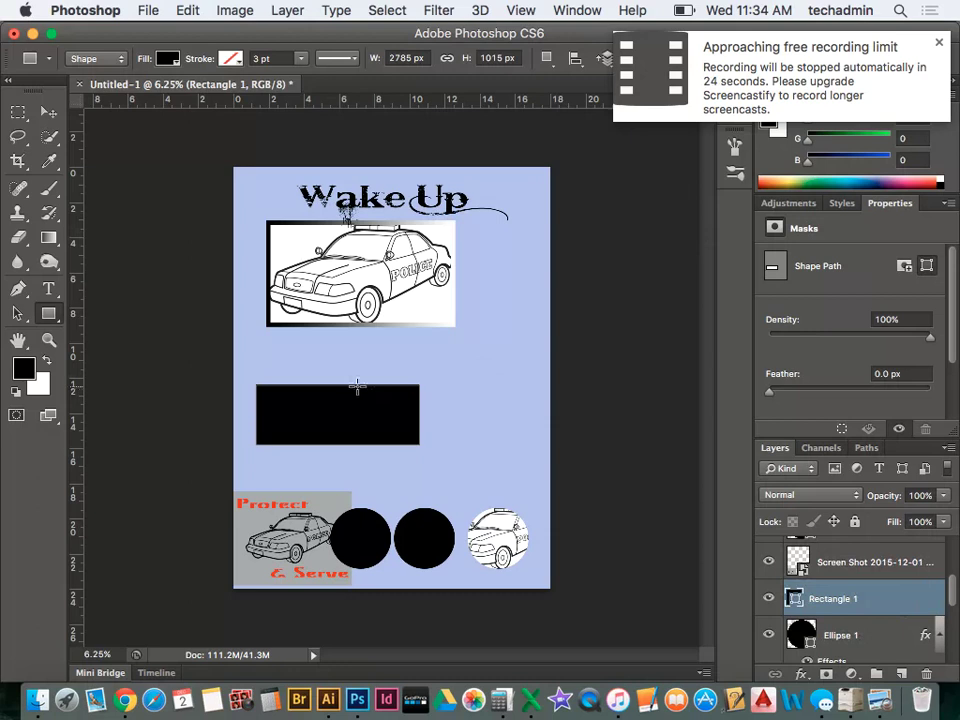
- Alt-drag an offset copy and set the rectangles' opacity to 34% and 32%
left_click(48, 112)
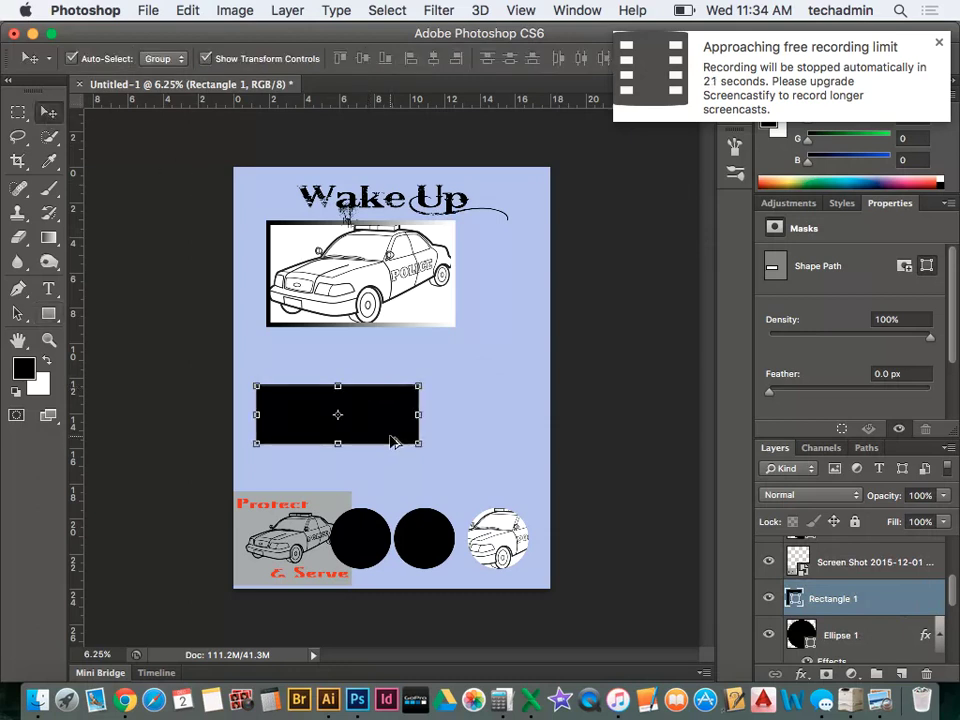
left_click_drag(392, 442, 470, 460)
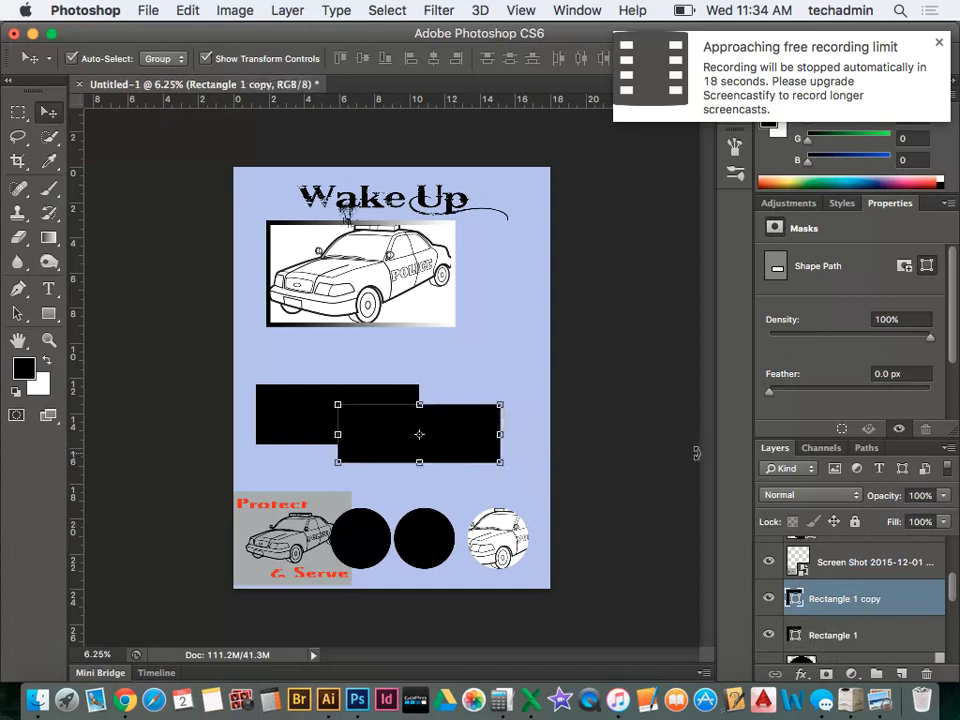
left_click(943, 495)
left_click(884, 517)
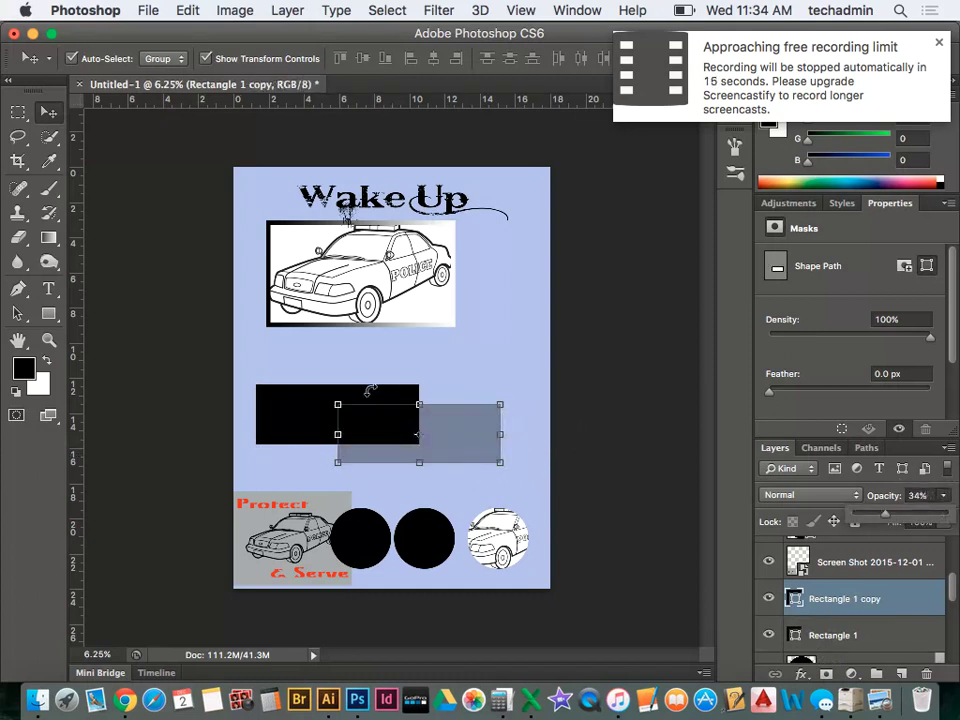
left_click(311, 407)
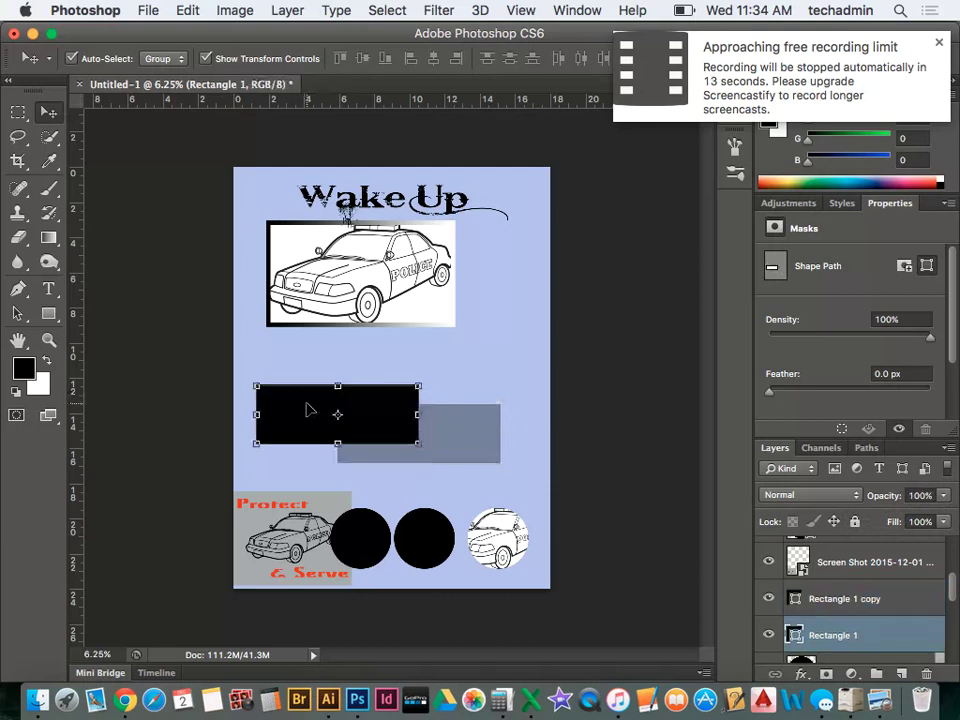
left_click(943, 495)
left_click(884, 516)
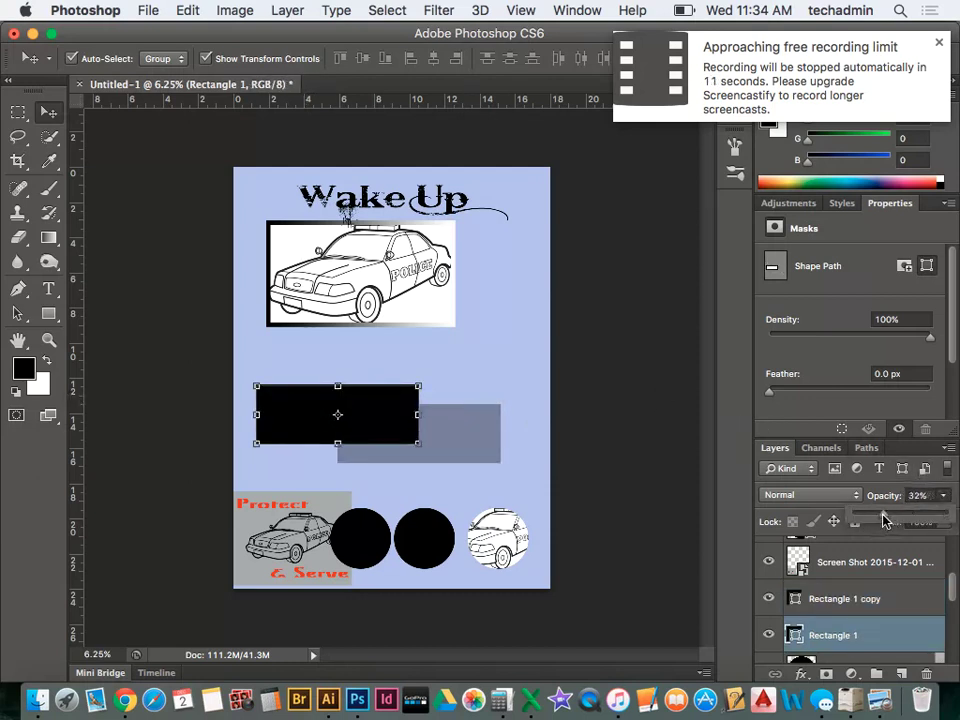
left_click(585, 426)
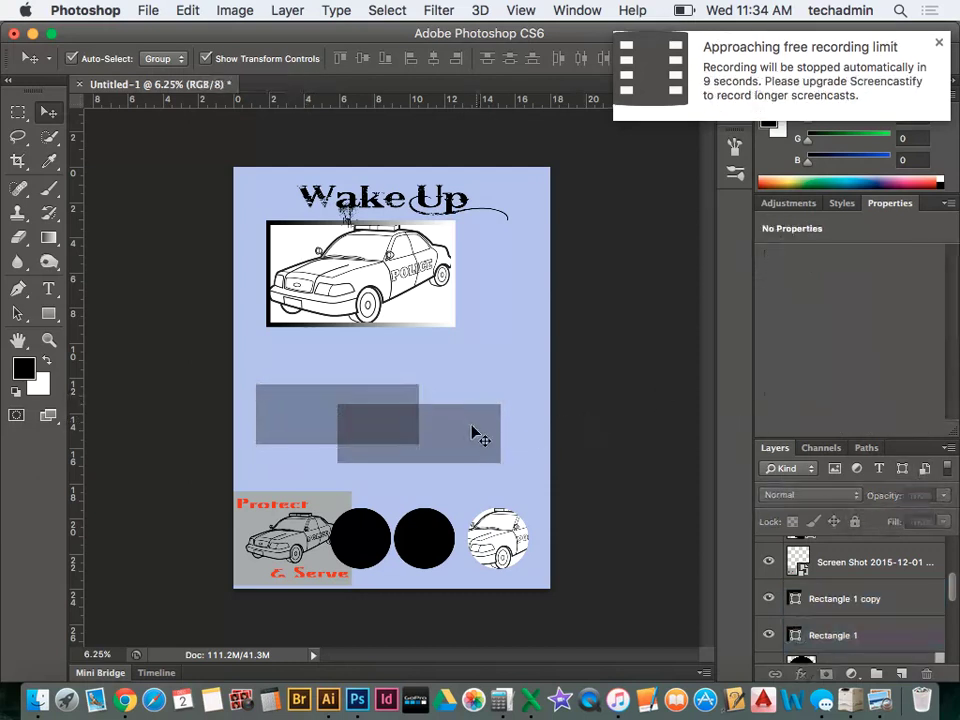